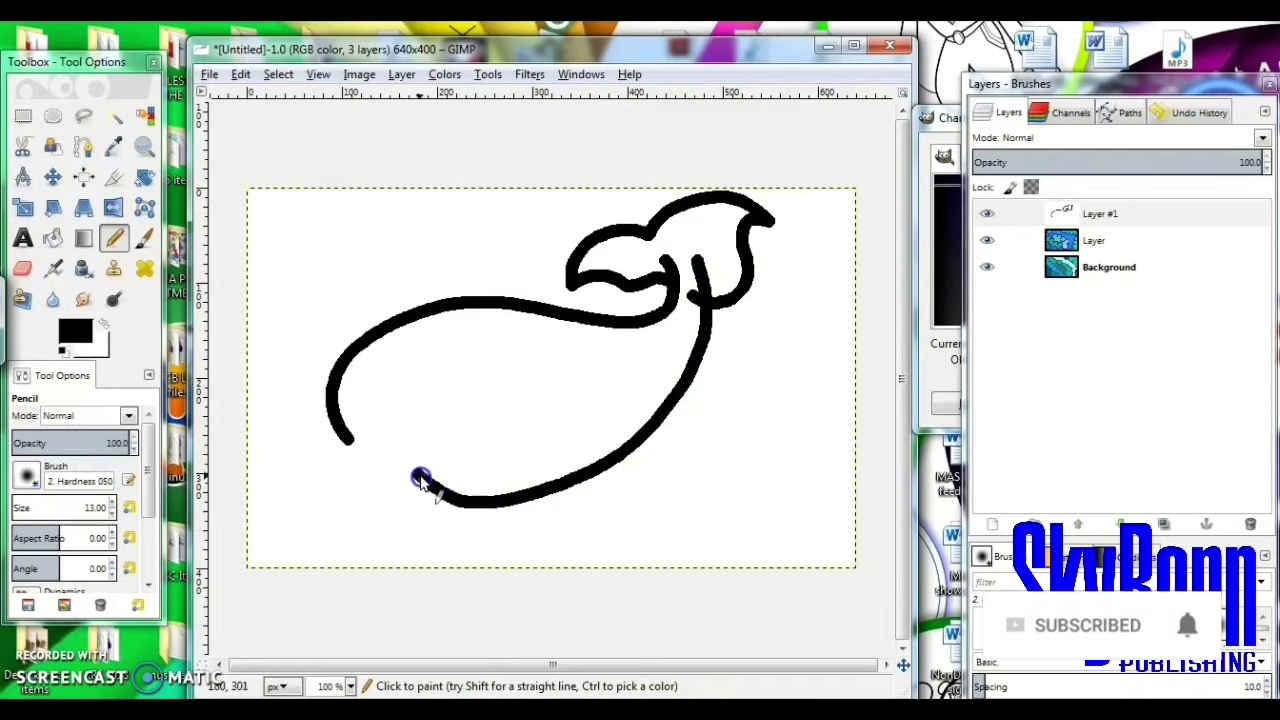
Draw the whale's mouth line and fin with the Pencil, plus belly grooves, an eye and a curled water spout at brush size 6.
{"action": "mouse_move", "coordinate": [357, 444]}
{"action": "left_mouse_down"}
{"action": "mouse_move", "coordinate": [510, 394]}
{"action": "mouse_move", "coordinate": [546, 453]}
{"action": "mouse_move", "coordinate": [551, 382]}
{"action": "mouse_move", "coordinate": [686, 388]}
{"action": "left_mouse_up"}
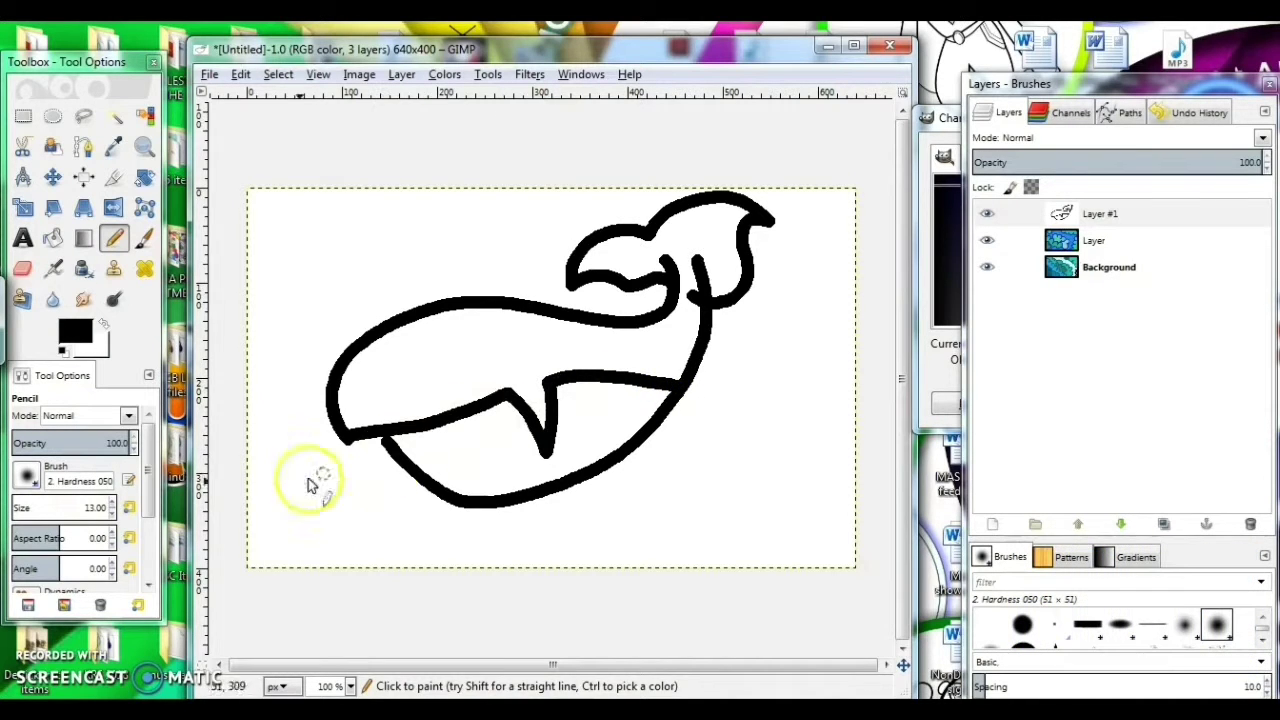
{"action": "left_click", "coordinate": [111, 513]}
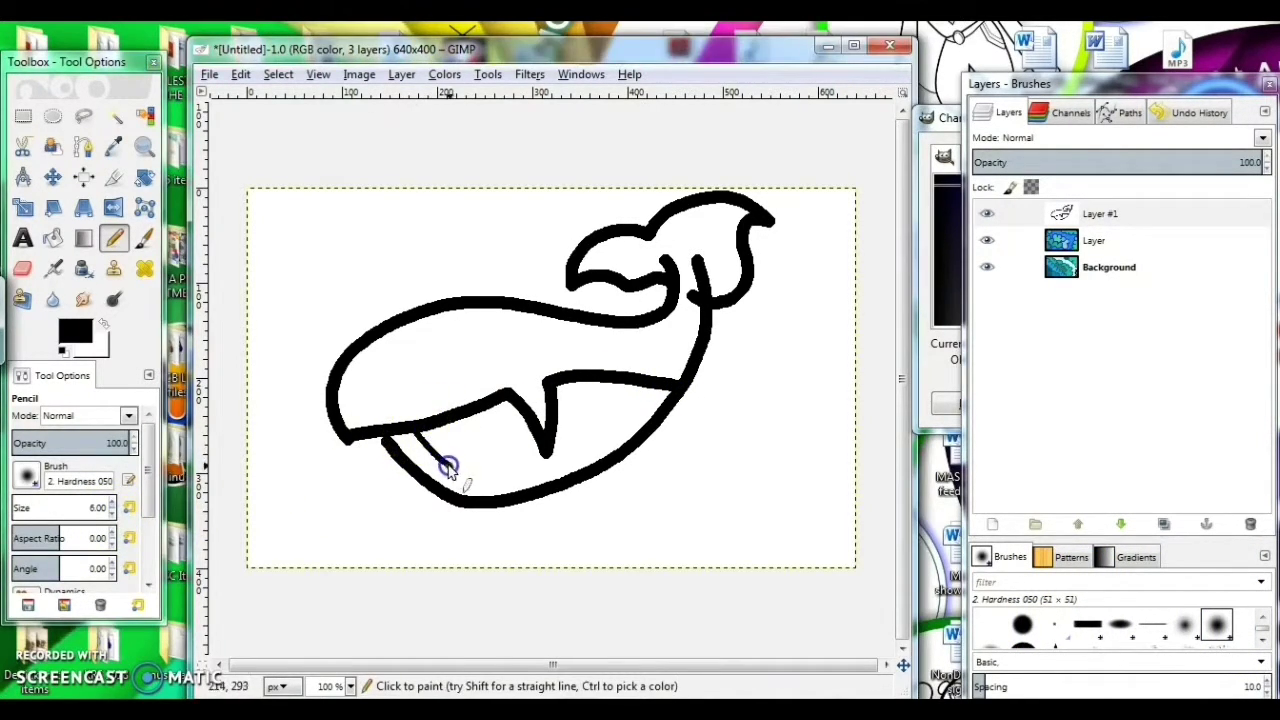
{"action": "left_click_drag", "start_coordinate": [460, 418], "coordinate": [475, 433]}
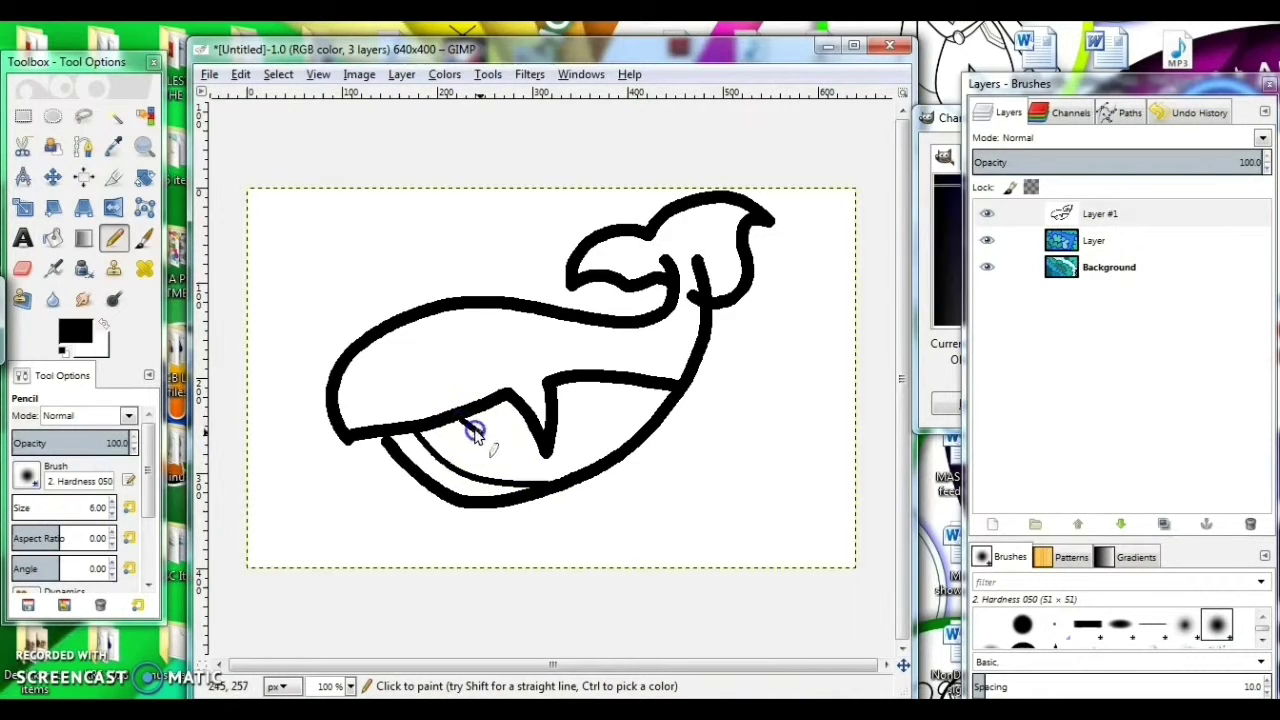
{"action": "left_click_drag", "start_coordinate": [591, 463], "coordinate": [606, 461]}
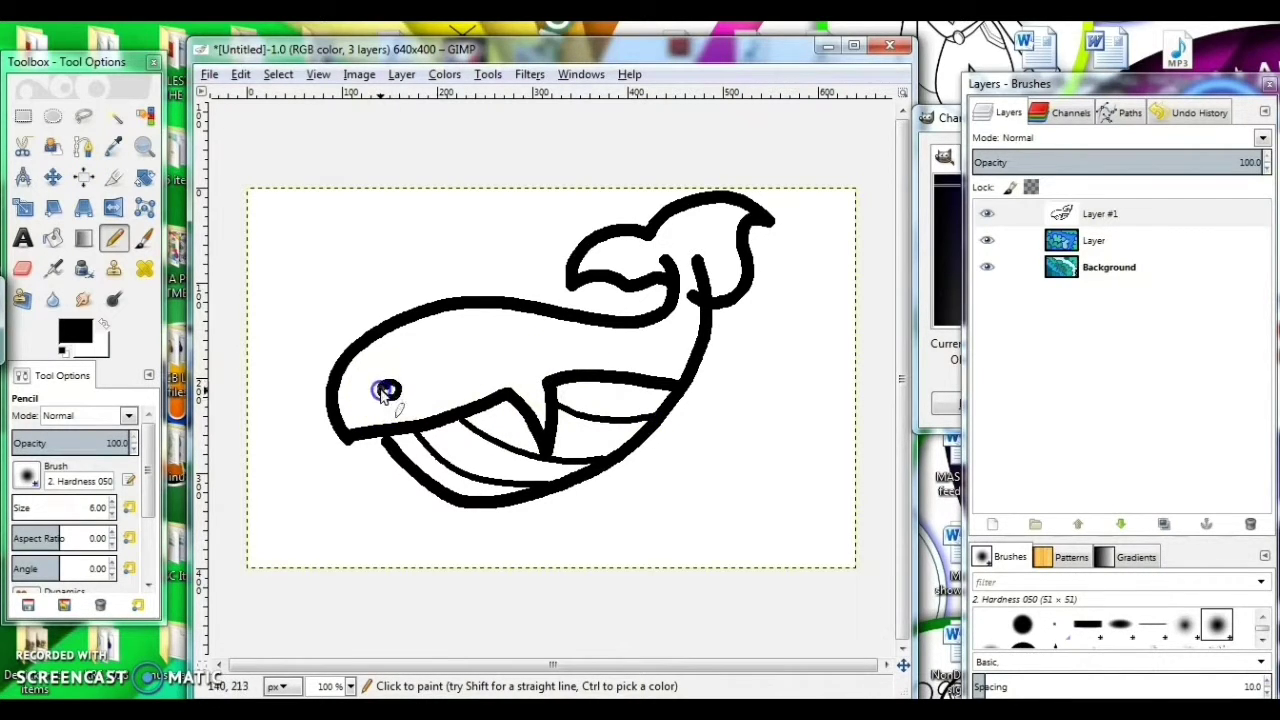
{"action": "left_click_drag", "start_coordinate": [395, 314], "coordinate": [362, 266]}
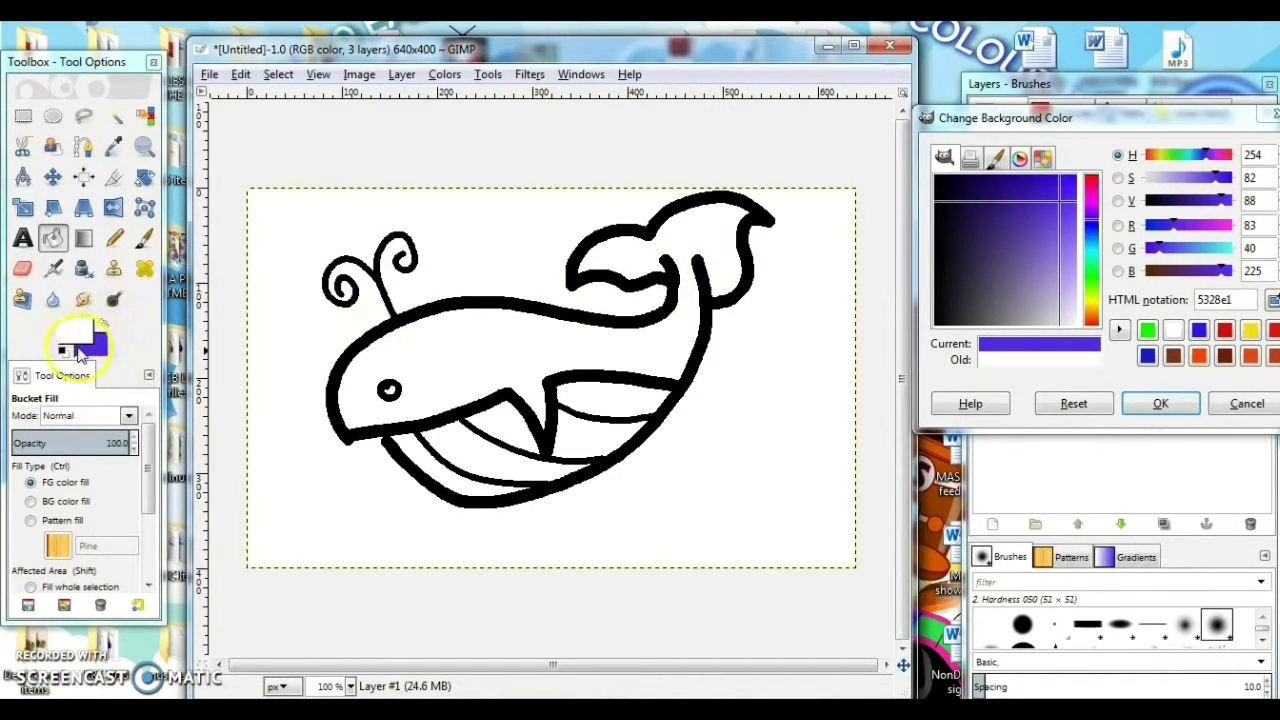
Swap the purple 5328e1 into the foreground and bucket-fill the whale's body and tail flukes with it.
{"action": "left_click", "coordinate": [100, 325]}
{"action": "left_click", "coordinate": [658, 256]}
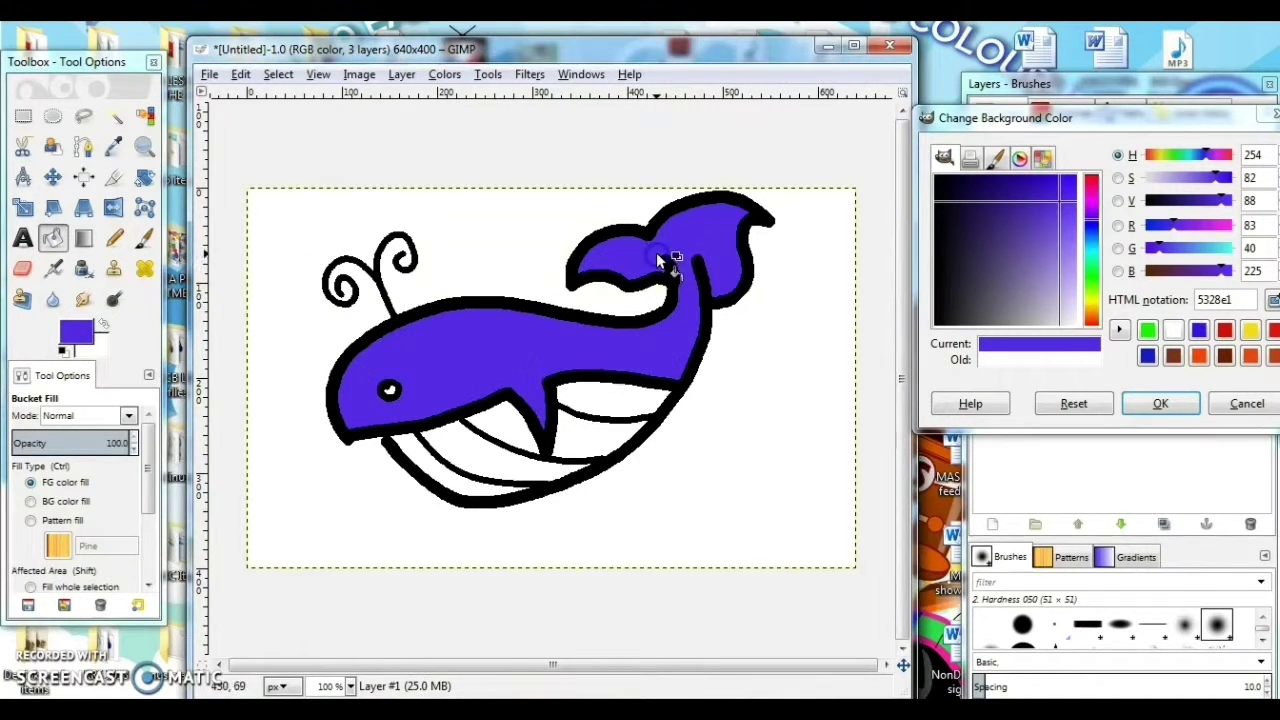
{"action": "left_click_drag", "start_coordinate": [1053, 206], "coordinate": [1061, 230]}
{"action": "left_click", "coordinate": [718, 251]}
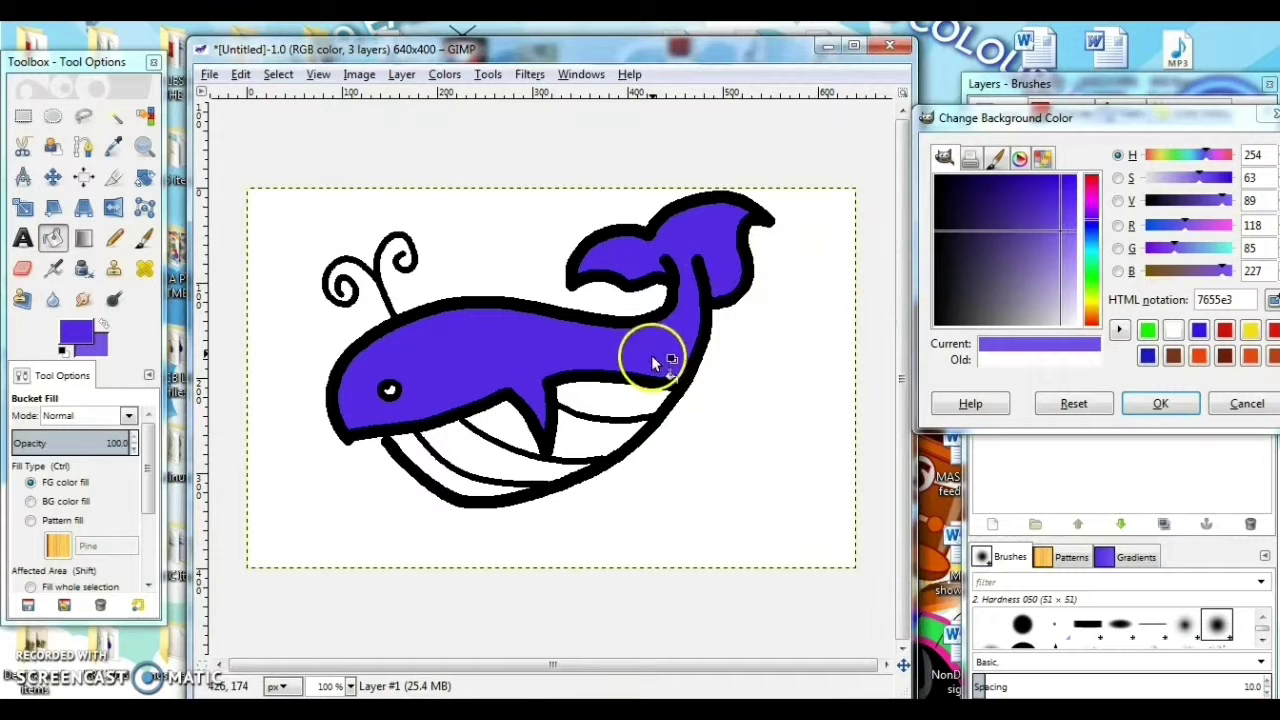
Try to fill the belly sections with a lighter purple by adjusting the background color.
{"action": "left_click", "coordinate": [1068, 292]}
{"action": "left_click", "coordinate": [1069, 293]}
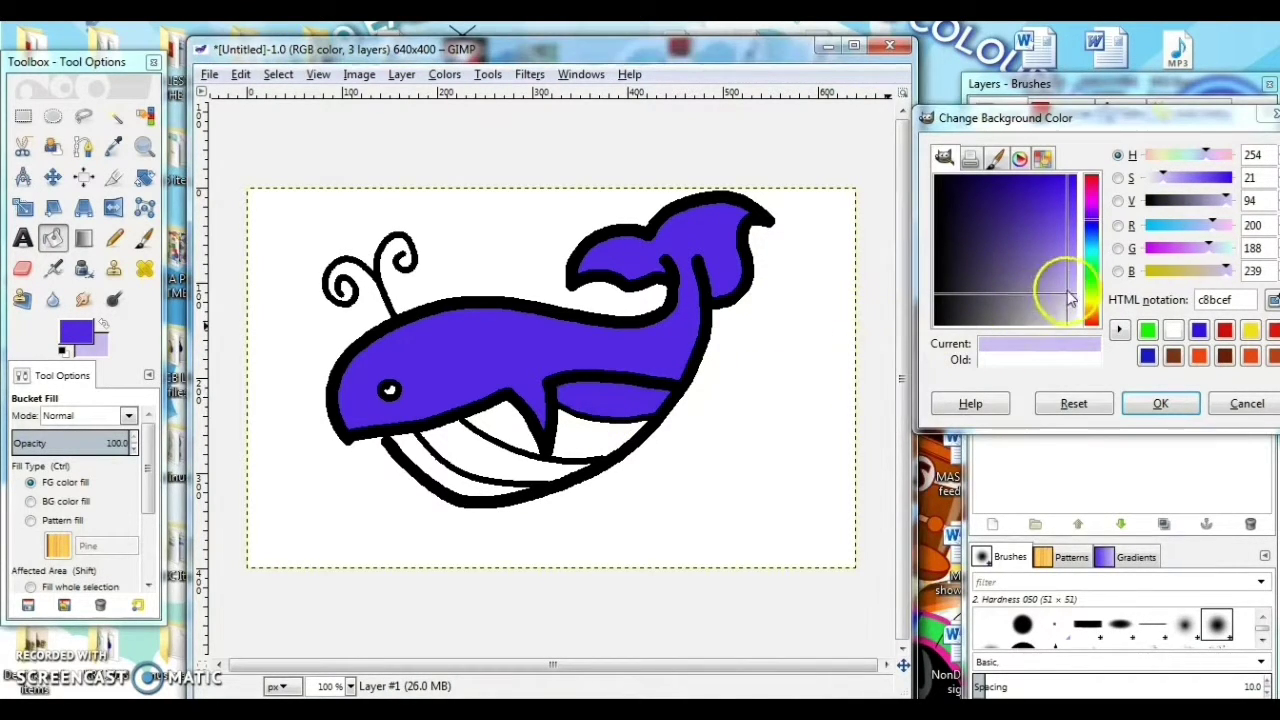
{"action": "left_click_drag", "start_coordinate": [1068, 298], "coordinate": [1063, 297]}
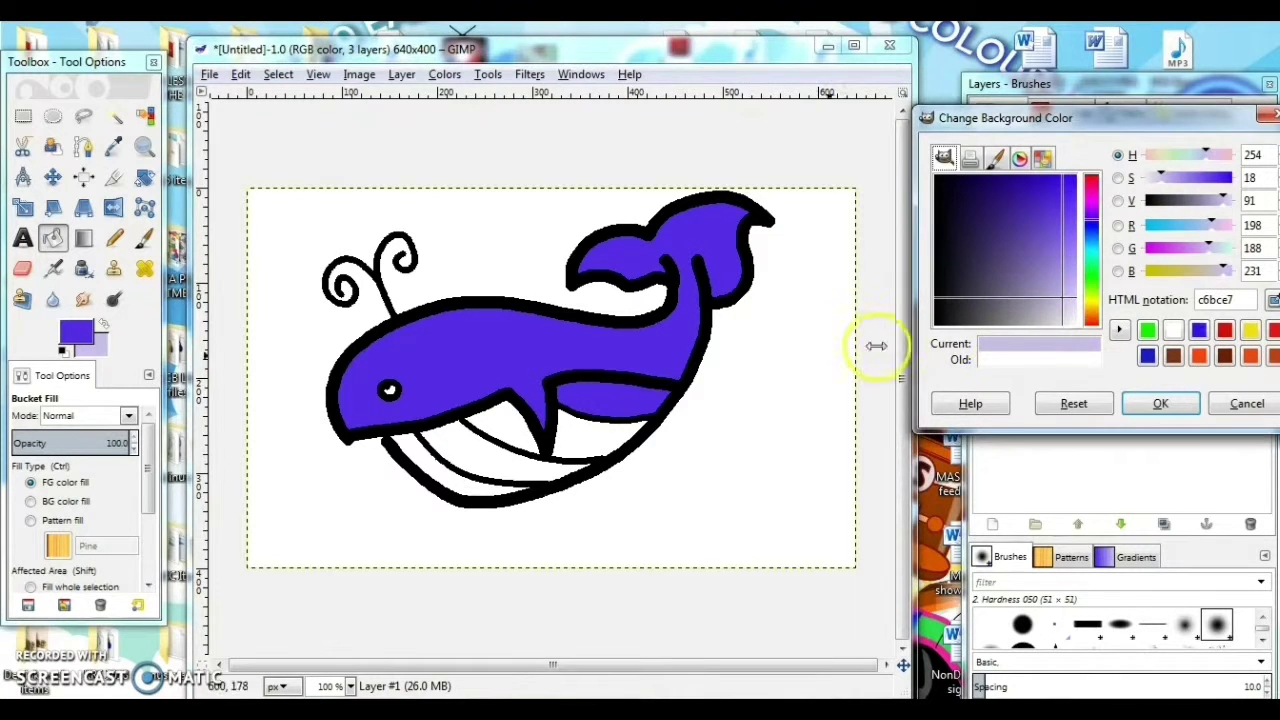
{"action": "left_click", "coordinate": [499, 457]}
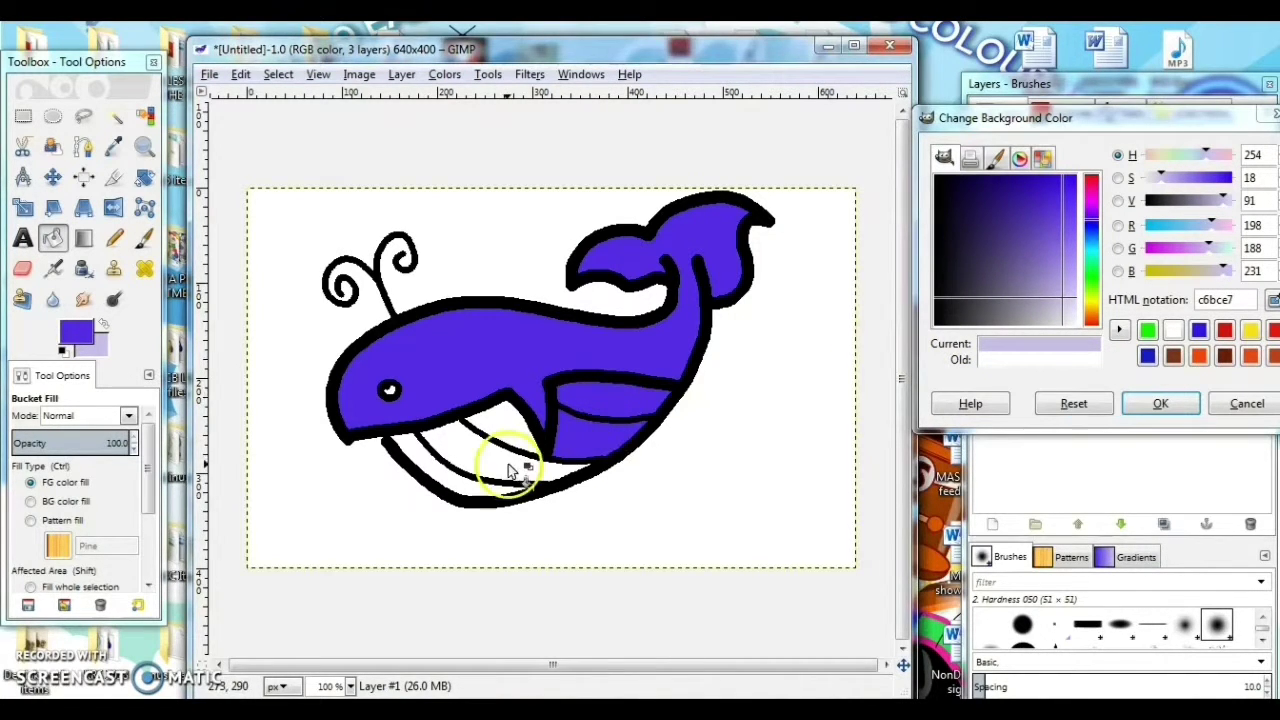
{"action": "left_click", "coordinate": [445, 471]}
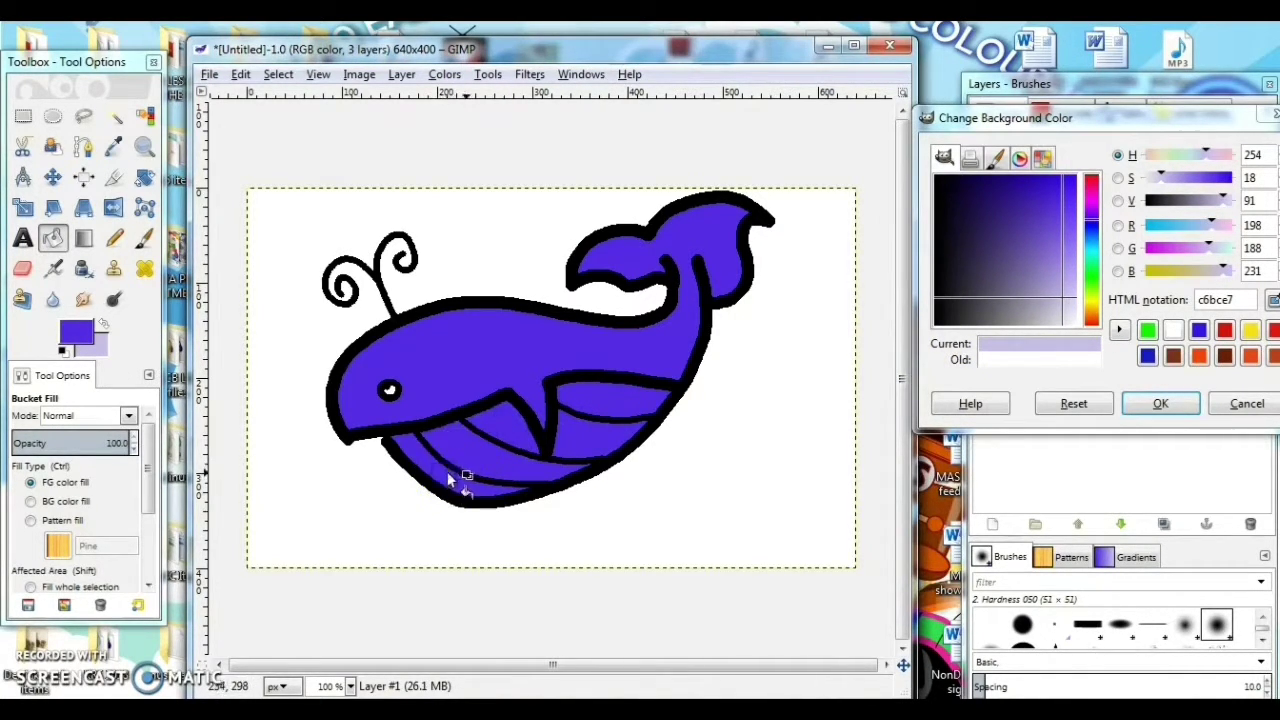
{"action": "left_click_drag", "start_coordinate": [1060, 256], "coordinate": [1063, 220]}
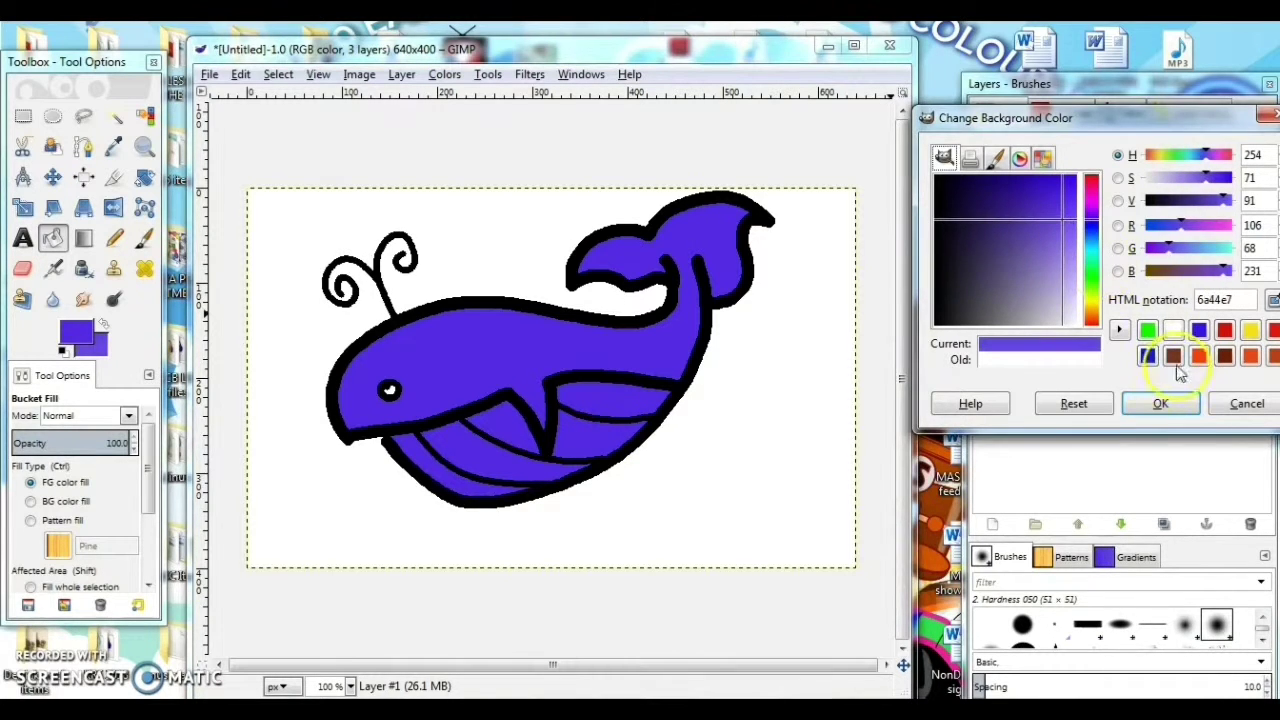
{"action": "left_click", "coordinate": [1160, 403]}
{"action": "left_click", "coordinate": [423, 434]}
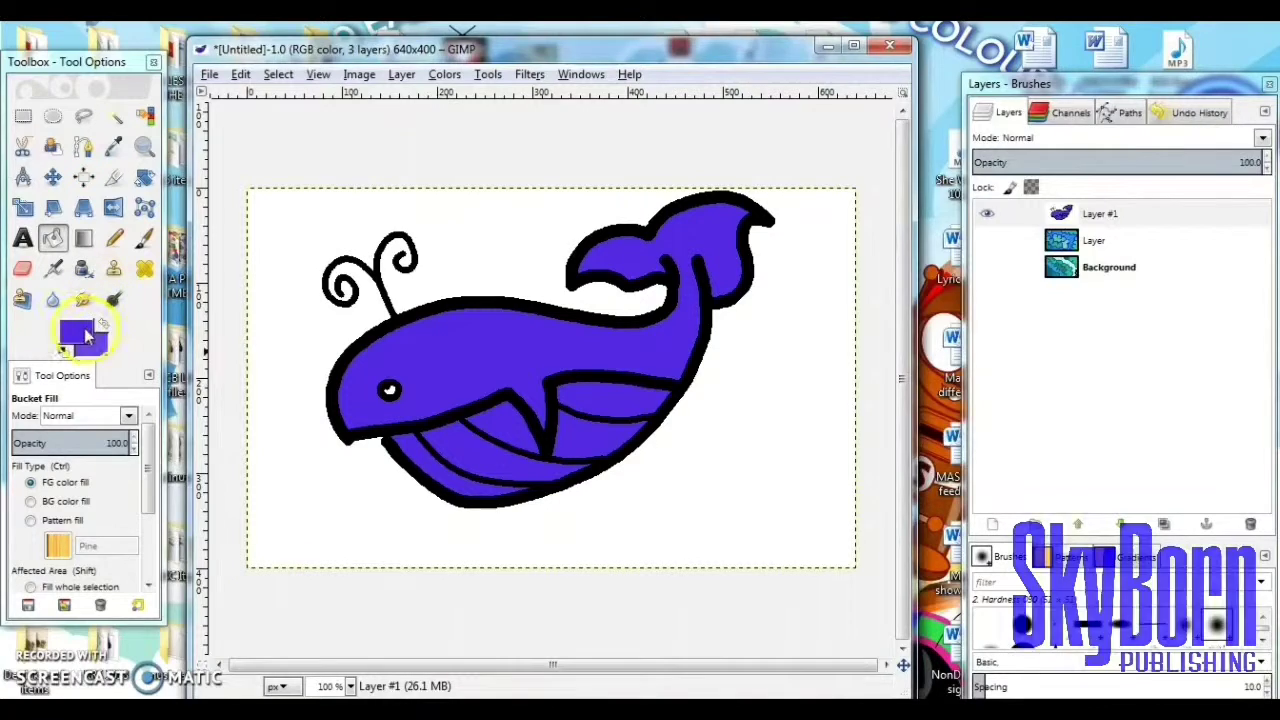
Set the foreground color to the light purple 9479ea and bucket-fill every belly section with it.
{"action": "left_click", "coordinate": [74, 330]}
{"action": "left_click", "coordinate": [1000, 243]}
{"action": "left_click", "coordinate": [1068, 272]}
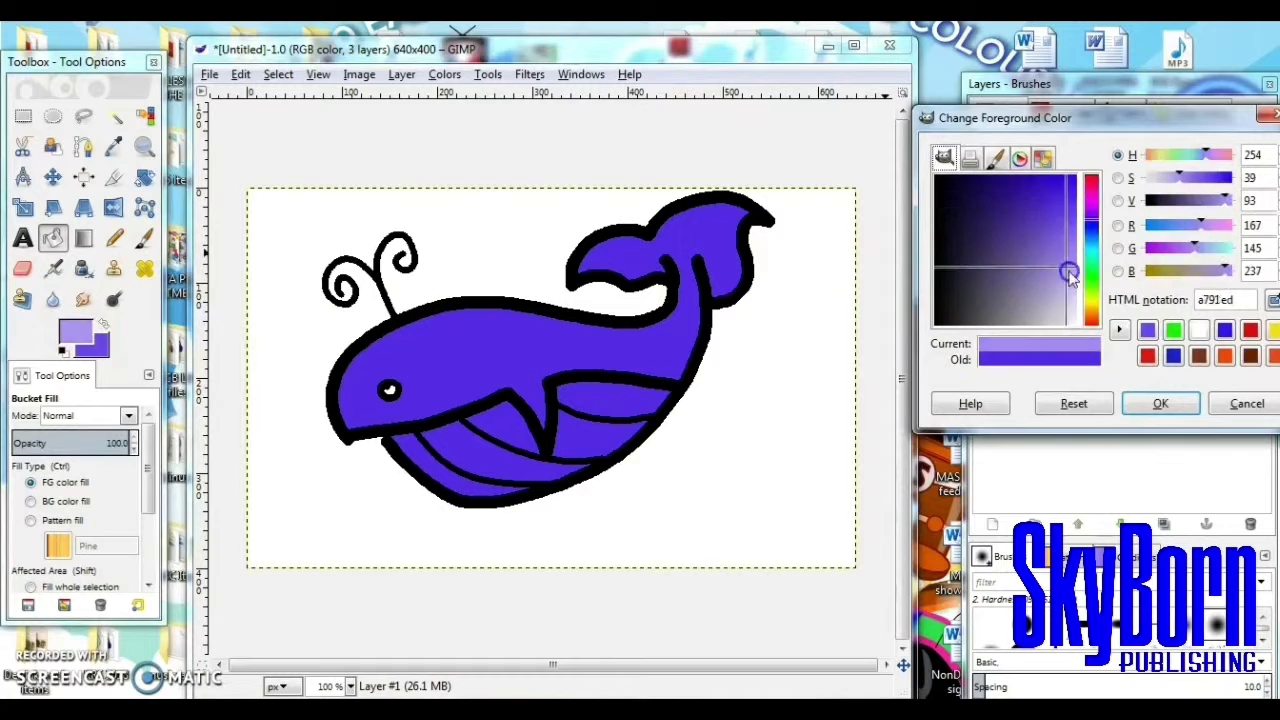
{"action": "mouse_move", "coordinate": [1068, 272]}
{"action": "left_mouse_down"}
{"action": "mouse_move", "coordinate": [1075, 300]}
{"action": "mouse_move", "coordinate": [1064, 252]}
{"action": "left_mouse_up"}
{"action": "left_click", "coordinate": [620, 396]}
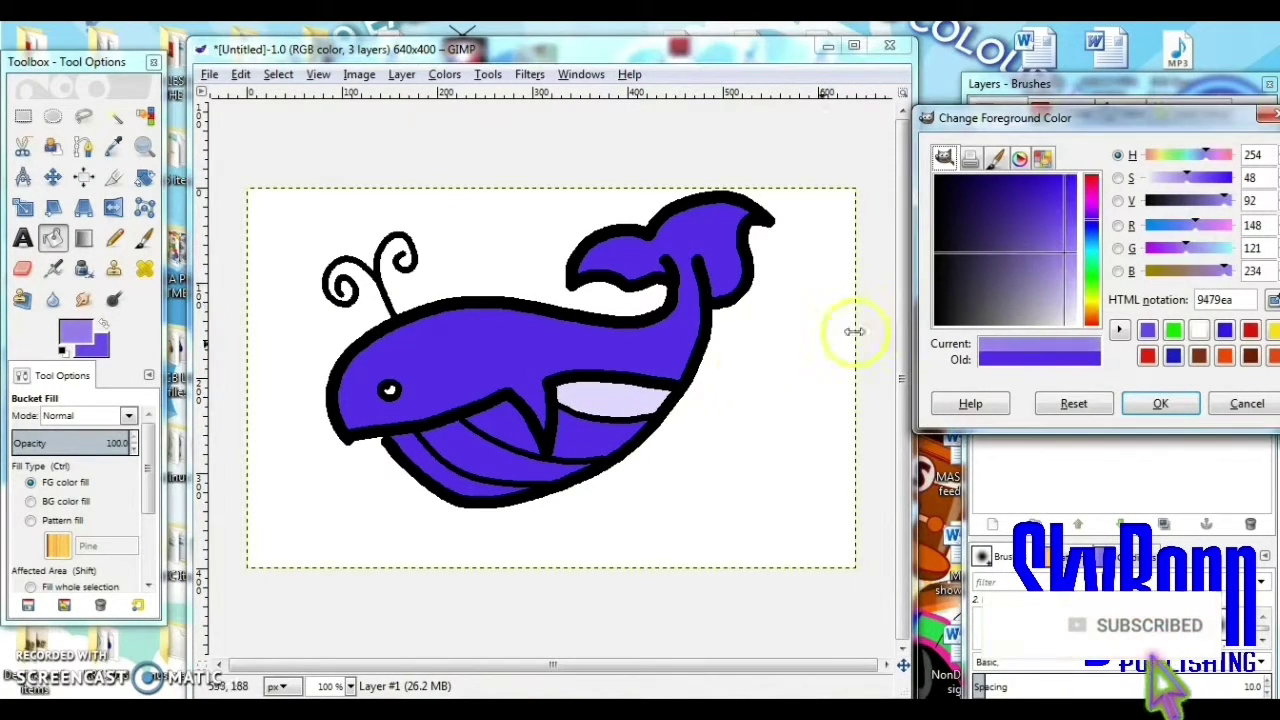
{"action": "left_click", "coordinate": [618, 402]}
{"action": "left_click", "coordinate": [595, 426]}
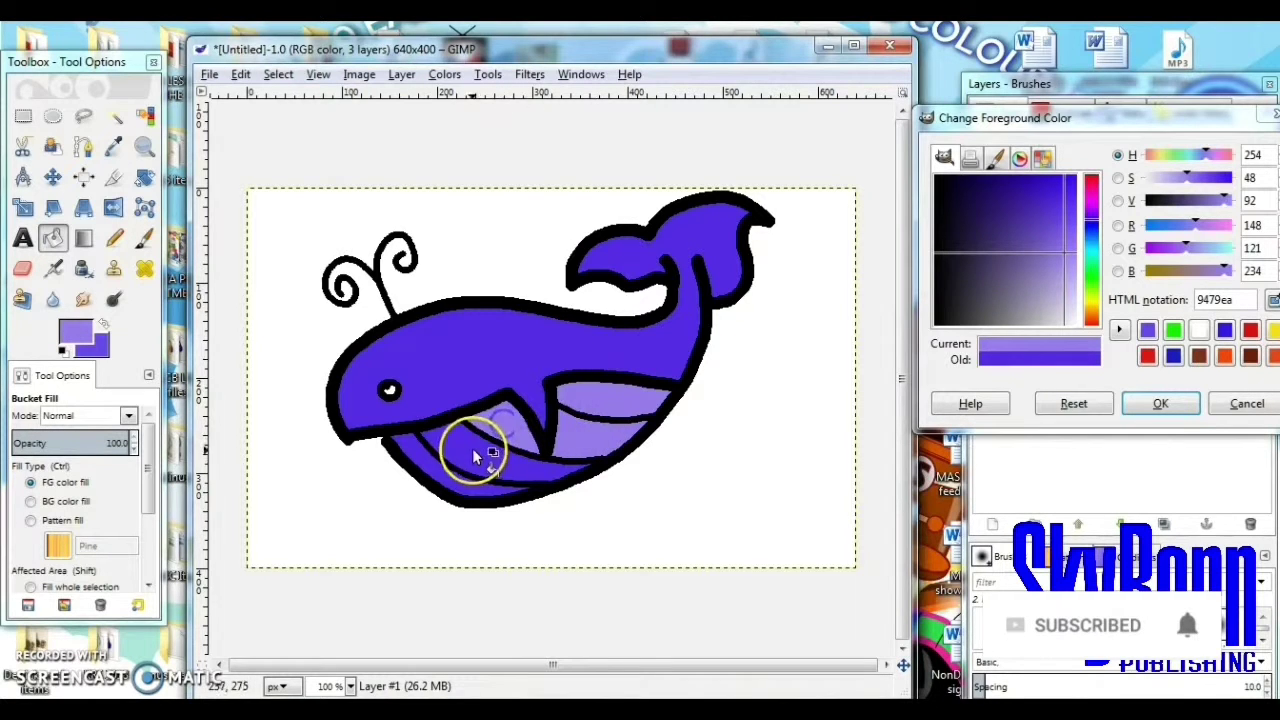
{"action": "left_click", "coordinate": [475, 455]}
{"action": "left_click", "coordinate": [457, 480]}
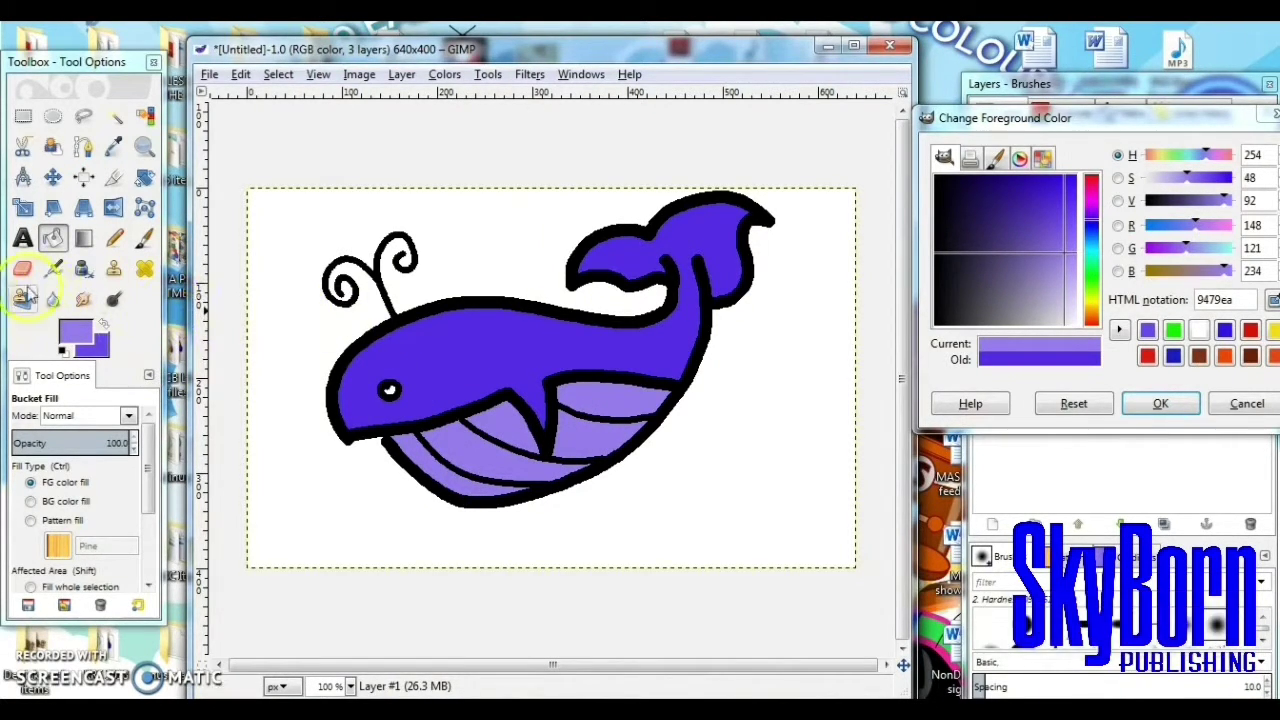
Fuzzy-select the whale's body and tail and airbrush the front of the head with 6345c3 at brush size 50.
{"action": "left_click", "coordinate": [116, 120]}
{"action": "left_click", "coordinate": [462, 335]}
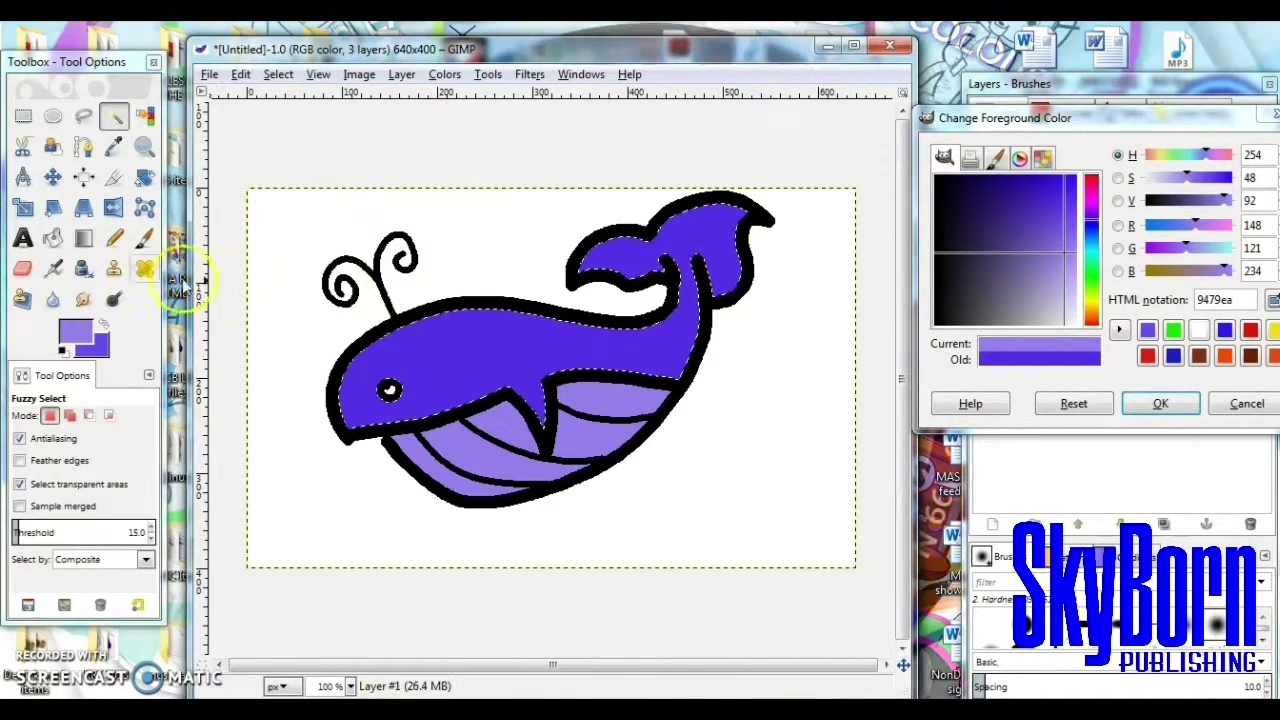
{"action": "left_click", "coordinate": [53, 268]}
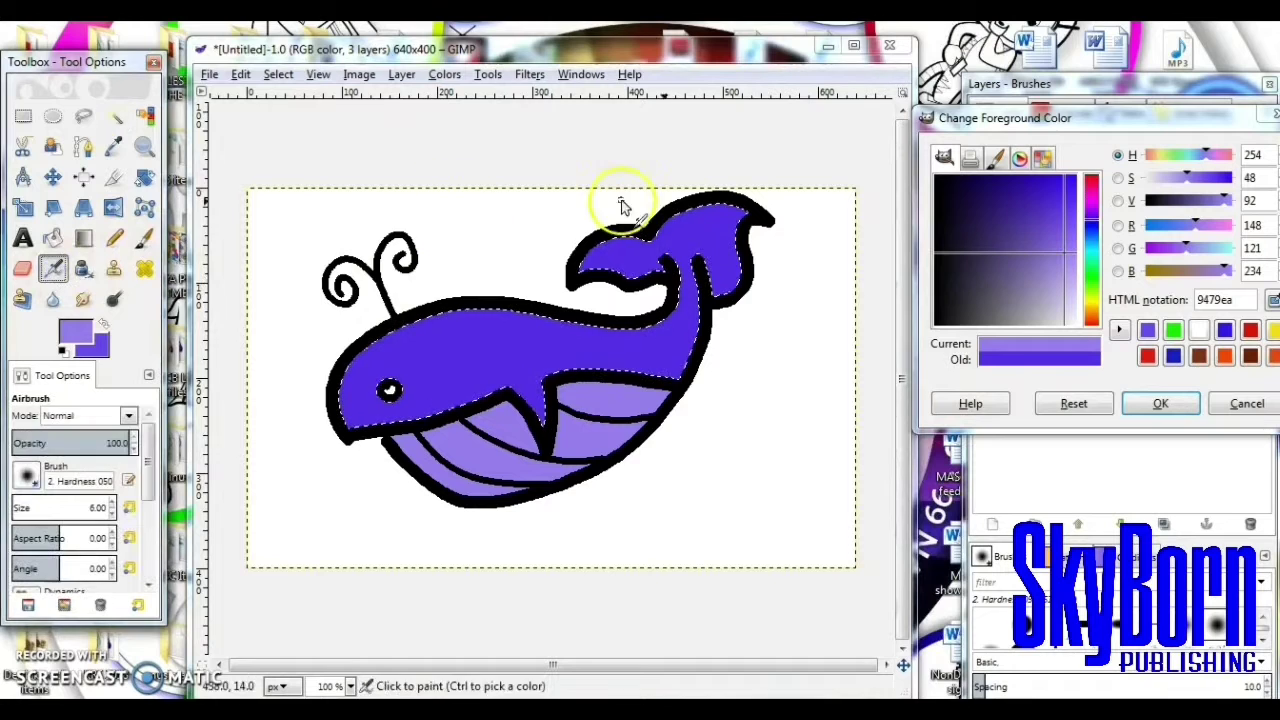
{"action": "left_click_drag", "start_coordinate": [1068, 246], "coordinate": [1043, 229]}
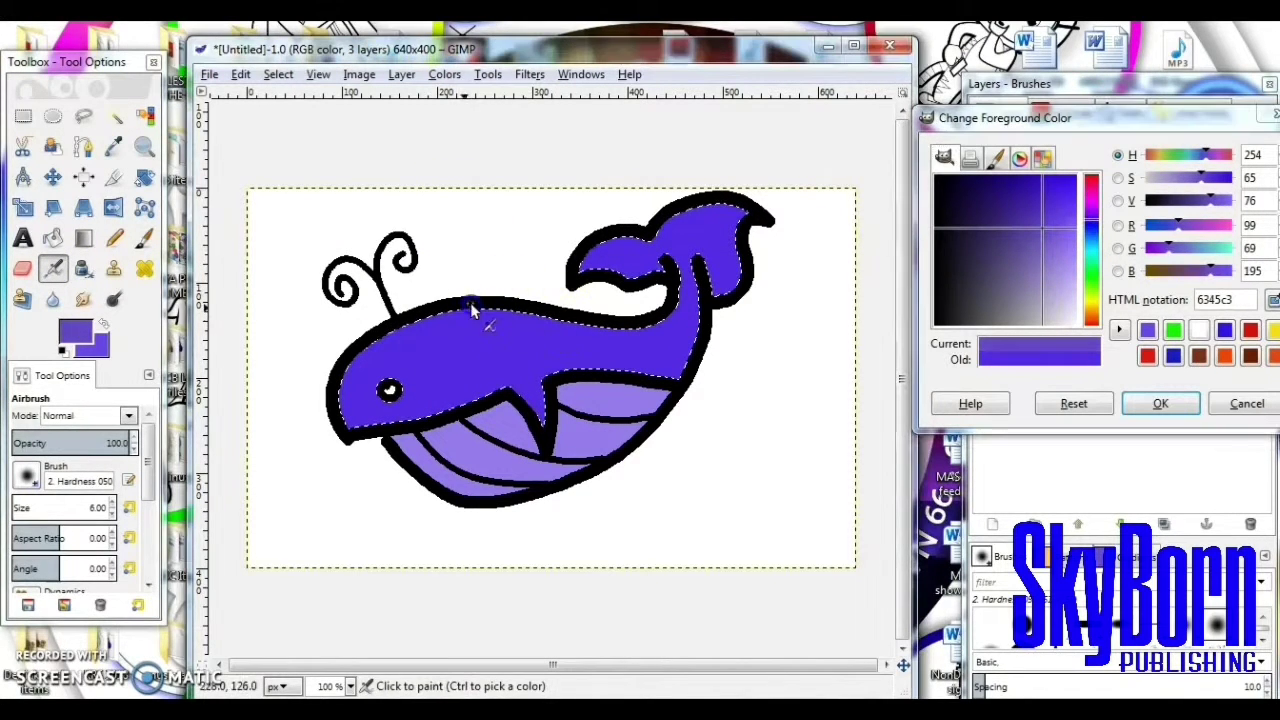
{"action": "left_click", "coordinate": [471, 305]}
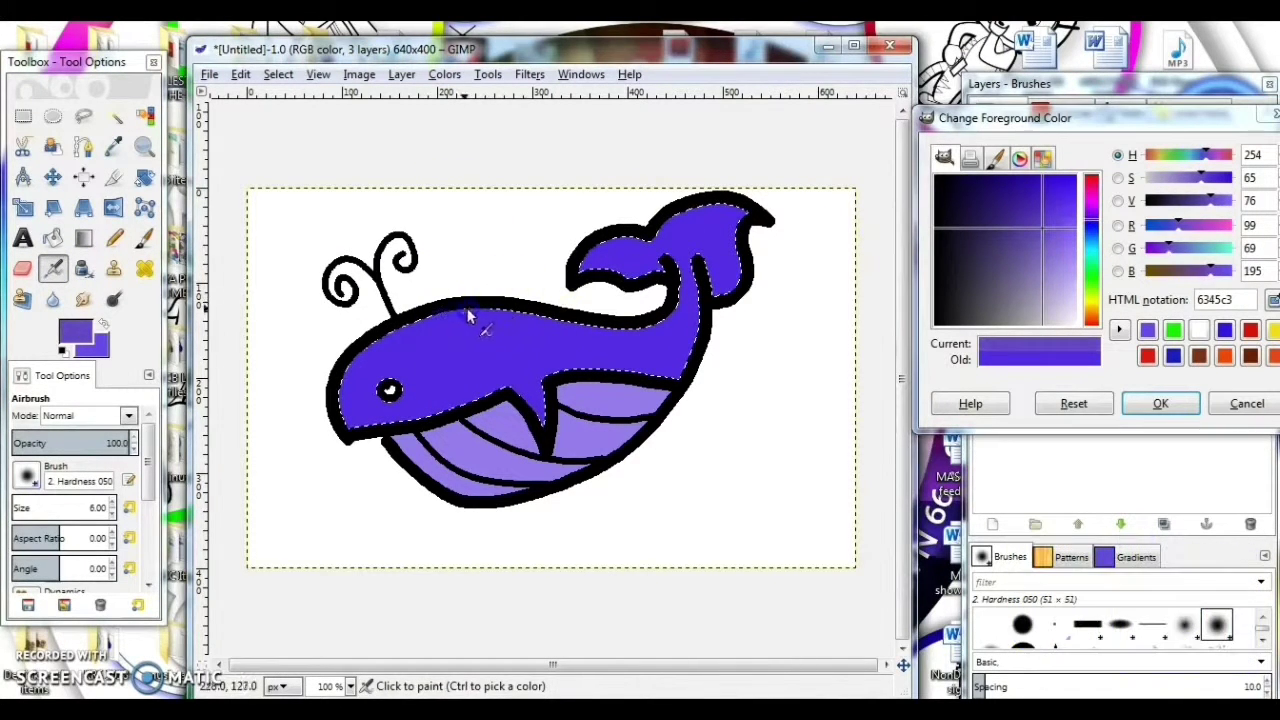
{"action": "left_click", "coordinate": [114, 501]}
{"action": "left_click", "coordinate": [330, 419]}
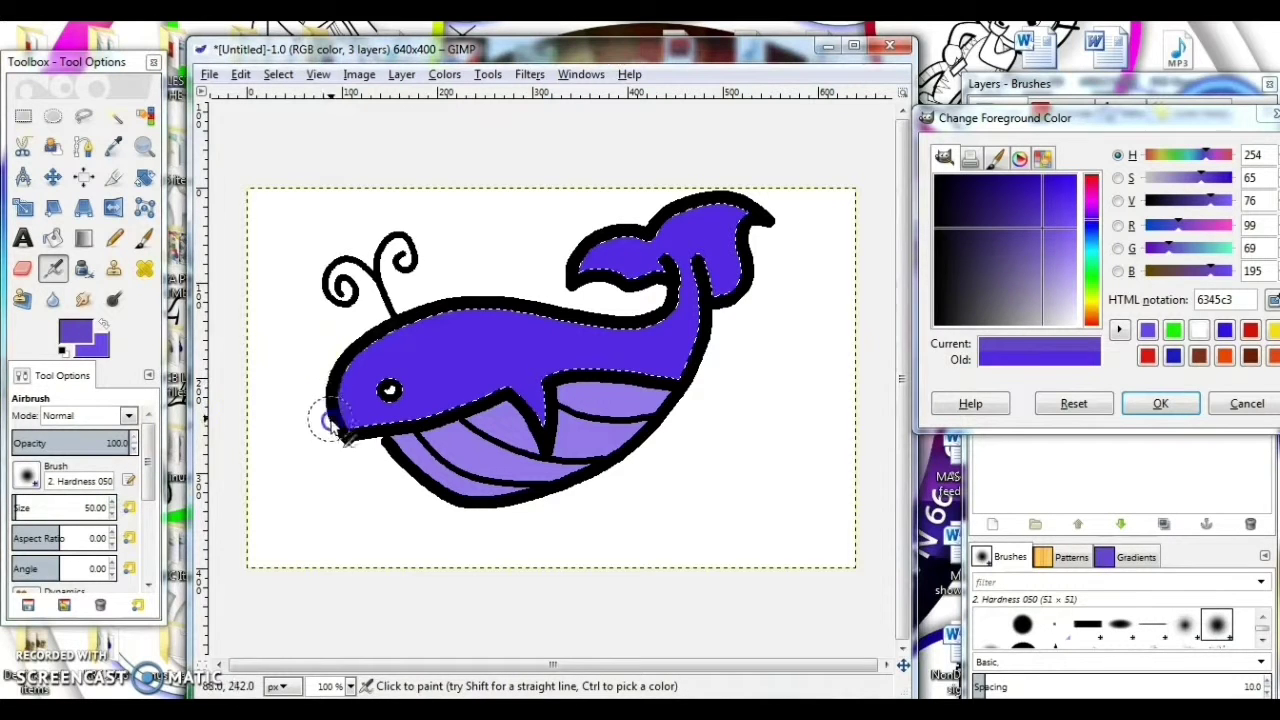
{"action": "mouse_move", "coordinate": [330, 420]}
{"action": "left_mouse_down"}
{"action": "mouse_move", "coordinate": [320, 371]}
{"action": "mouse_move", "coordinate": [309, 377]}
{"action": "mouse_move", "coordinate": [349, 343]}
{"action": "mouse_move", "coordinate": [872, 233]}
{"action": "left_mouse_up"}
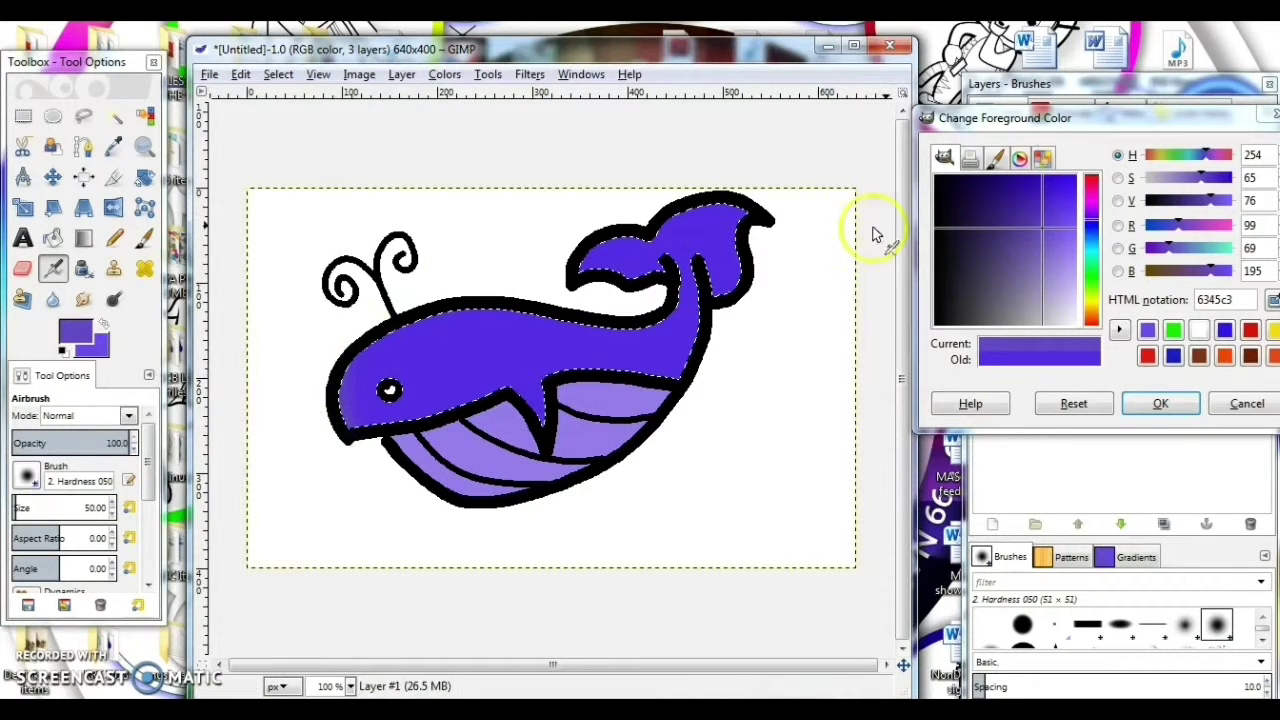
Set the foreground color to dark purple 260985 and airbrush shading around the whale's head and along its back.
{"action": "left_click_drag", "start_coordinate": [1046, 200], "coordinate": [1008, 179]}
{"action": "left_click_drag", "start_coordinate": [486, 306], "coordinate": [395, 368]}
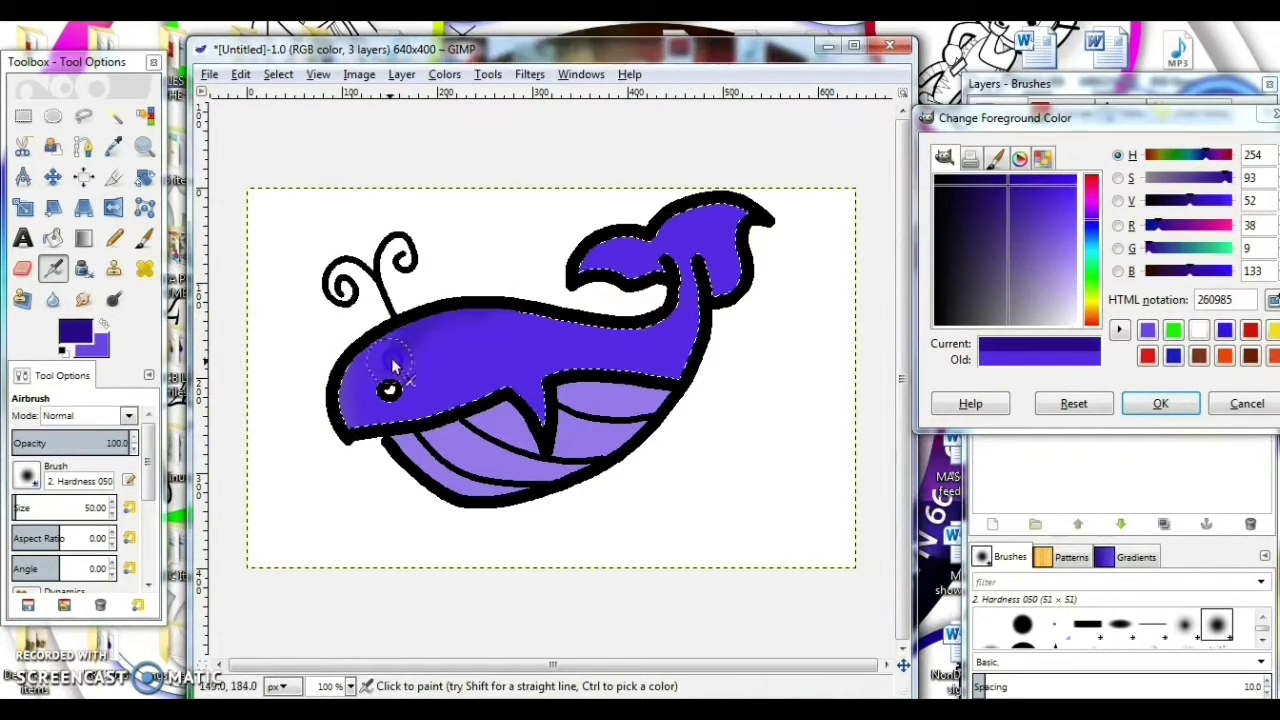
{"action": "left_click_drag", "start_coordinate": [355, 440], "coordinate": [360, 378]}
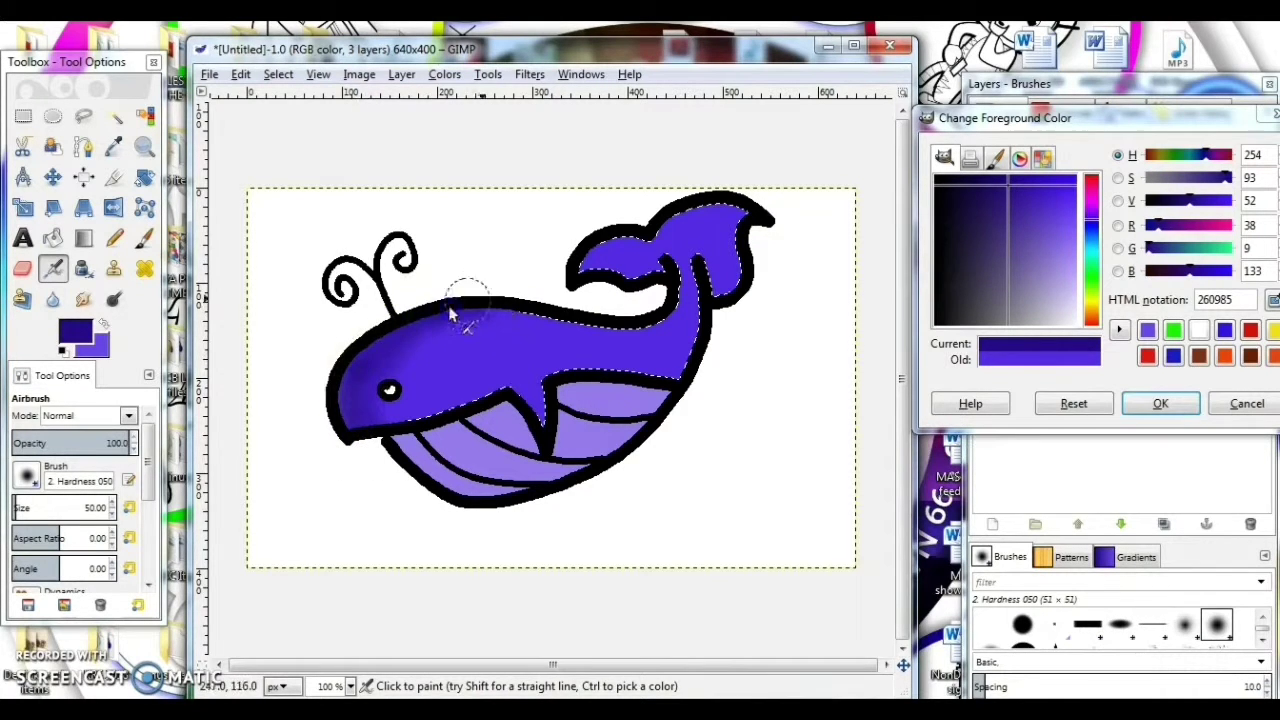
{"action": "mouse_move", "coordinate": [580, 320]}
{"action": "left_mouse_down"}
{"action": "mouse_move", "coordinate": [557, 305]}
{"action": "mouse_move", "coordinate": [597, 333]}
{"action": "left_mouse_up"}
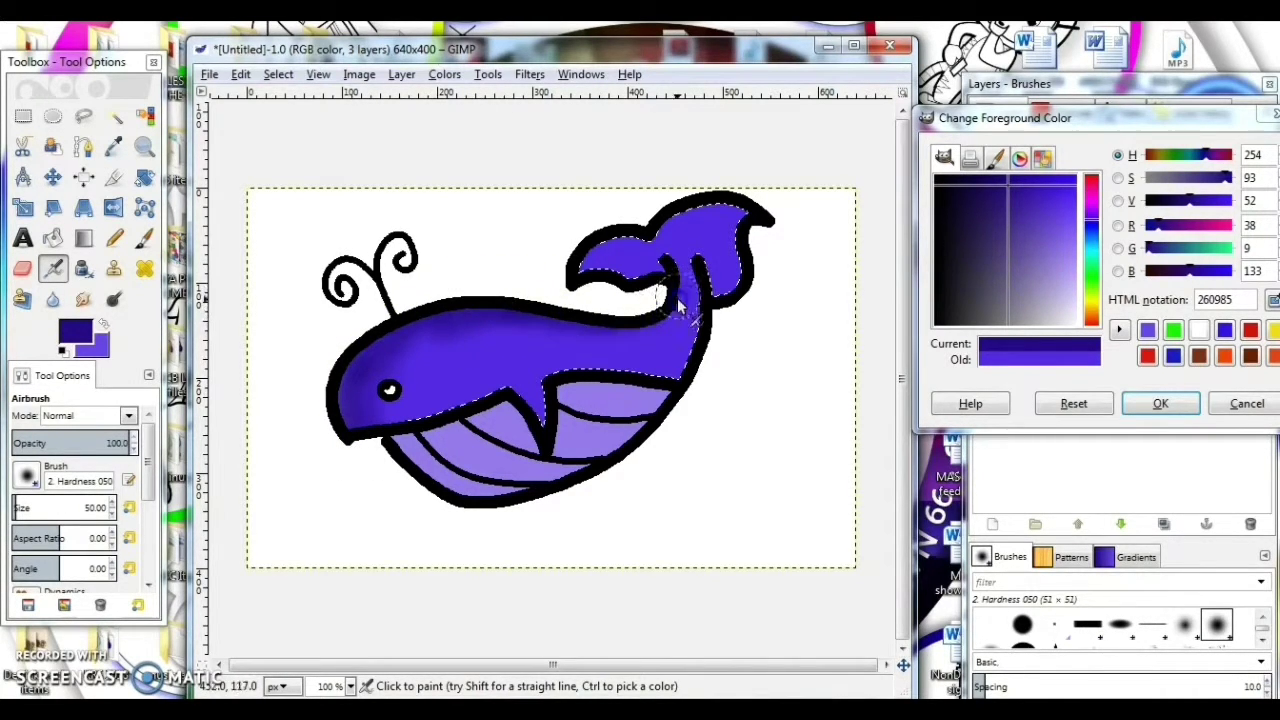
{"action": "mouse_move", "coordinate": [678, 306]}
{"action": "left_mouse_down"}
{"action": "mouse_move", "coordinate": [555, 330]}
{"action": "mouse_move", "coordinate": [484, 323]}
{"action": "left_mouse_up"}
{"action": "mouse_move", "coordinate": [345, 422]}
{"action": "left_mouse_down"}
{"action": "mouse_move", "coordinate": [350, 379]}
{"action": "mouse_move", "coordinate": [480, 313]}
{"action": "left_mouse_up"}
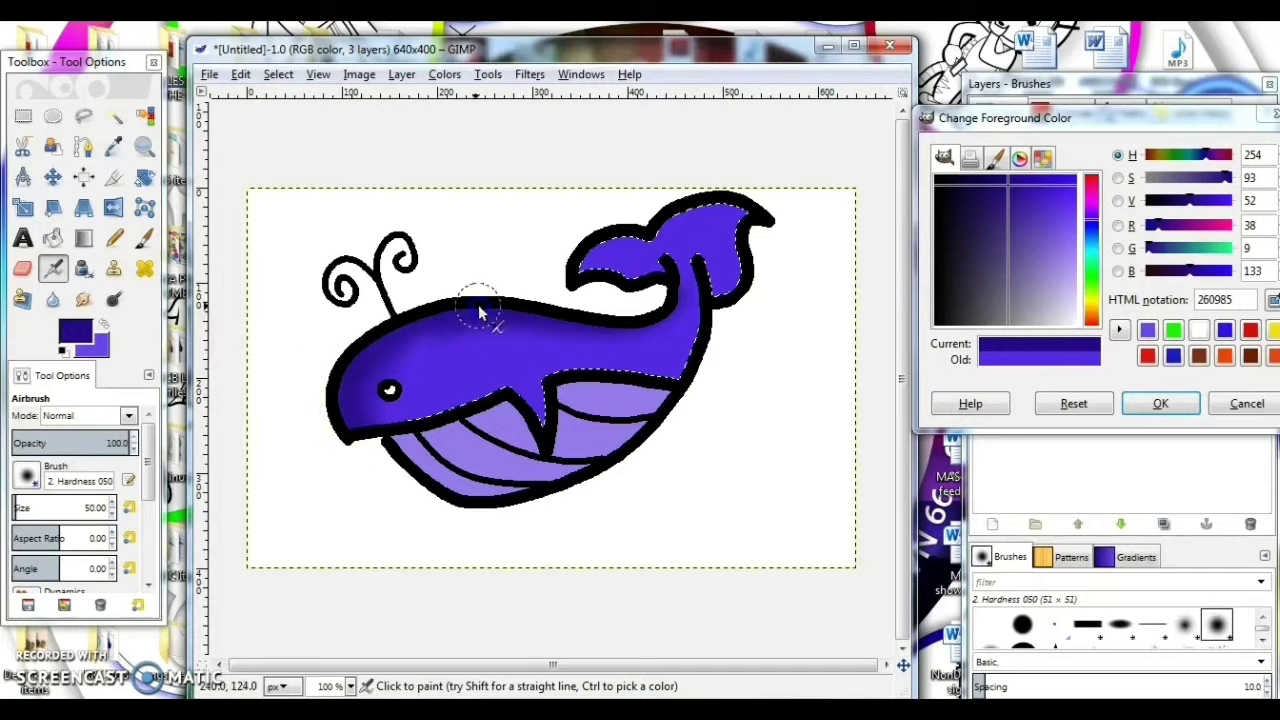
Airbrush more dark shading along the rear of the back, the tail base and the edges of the flukes.
{"action": "mouse_move", "coordinate": [567, 318]}
{"action": "left_mouse_down"}
{"action": "mouse_move", "coordinate": [609, 371]}
{"action": "mouse_move", "coordinate": [700, 349]}
{"action": "mouse_move", "coordinate": [697, 368]}
{"action": "mouse_move", "coordinate": [700, 345]}
{"action": "left_mouse_up"}
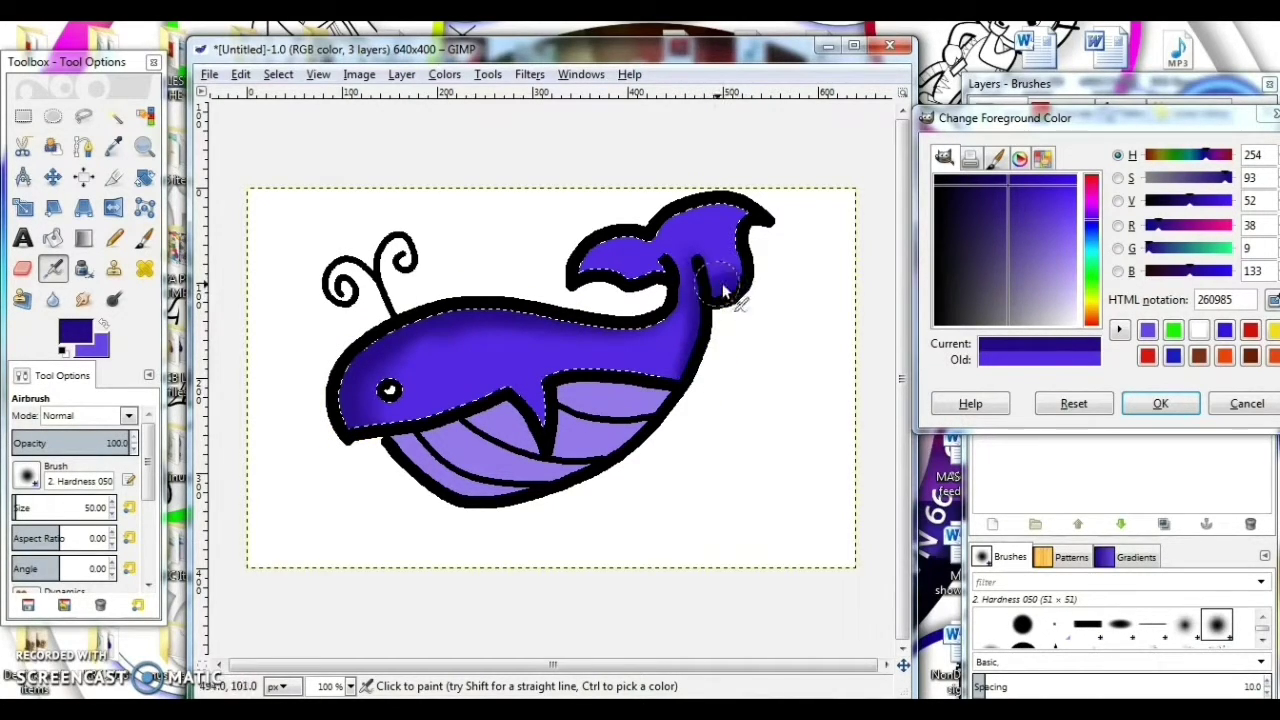
{"action": "mouse_move", "coordinate": [724, 290]}
{"action": "left_mouse_down"}
{"action": "mouse_move", "coordinate": [714, 337]}
{"action": "mouse_move", "coordinate": [637, 428]}
{"action": "left_mouse_up"}
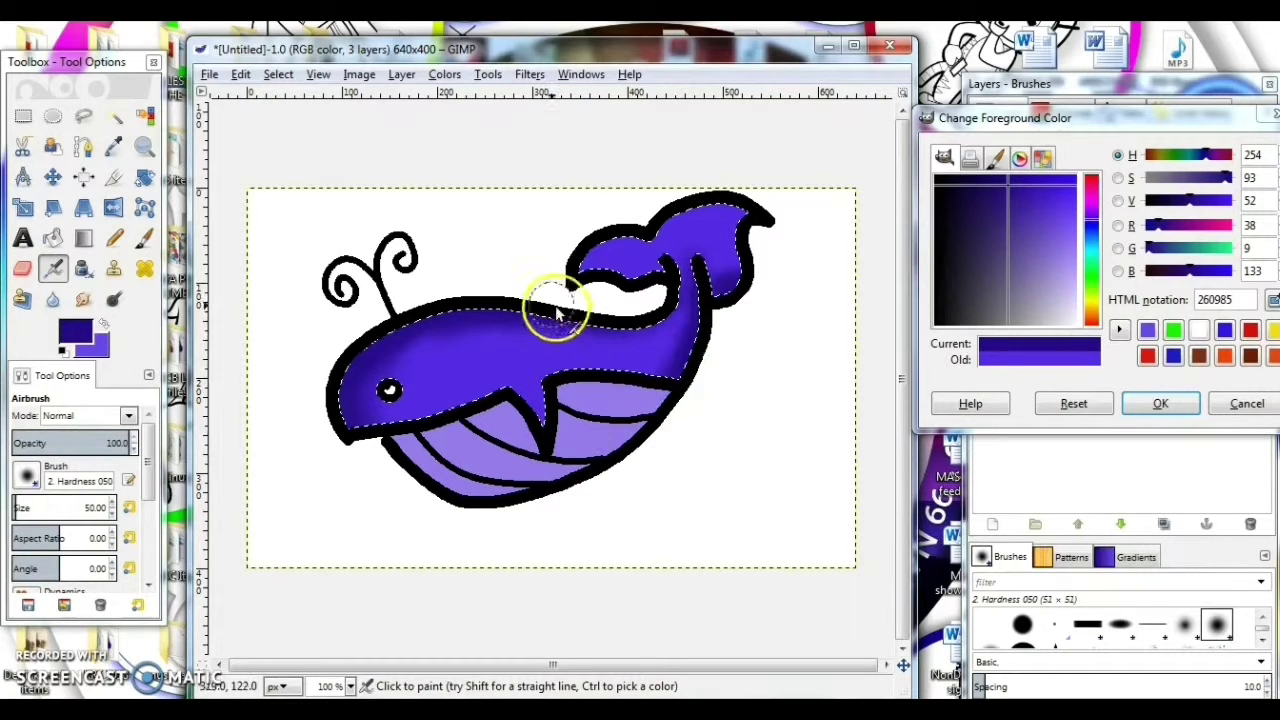
{"action": "mouse_move", "coordinate": [557, 309]}
{"action": "left_mouse_down"}
{"action": "mouse_move", "coordinate": [625, 332]}
{"action": "mouse_move", "coordinate": [613, 333]}
{"action": "mouse_move", "coordinate": [627, 298]}
{"action": "mouse_move", "coordinate": [653, 303]}
{"action": "mouse_move", "coordinate": [601, 298]}
{"action": "mouse_move", "coordinate": [665, 280]}
{"action": "mouse_move", "coordinate": [566, 289]}
{"action": "left_mouse_up"}
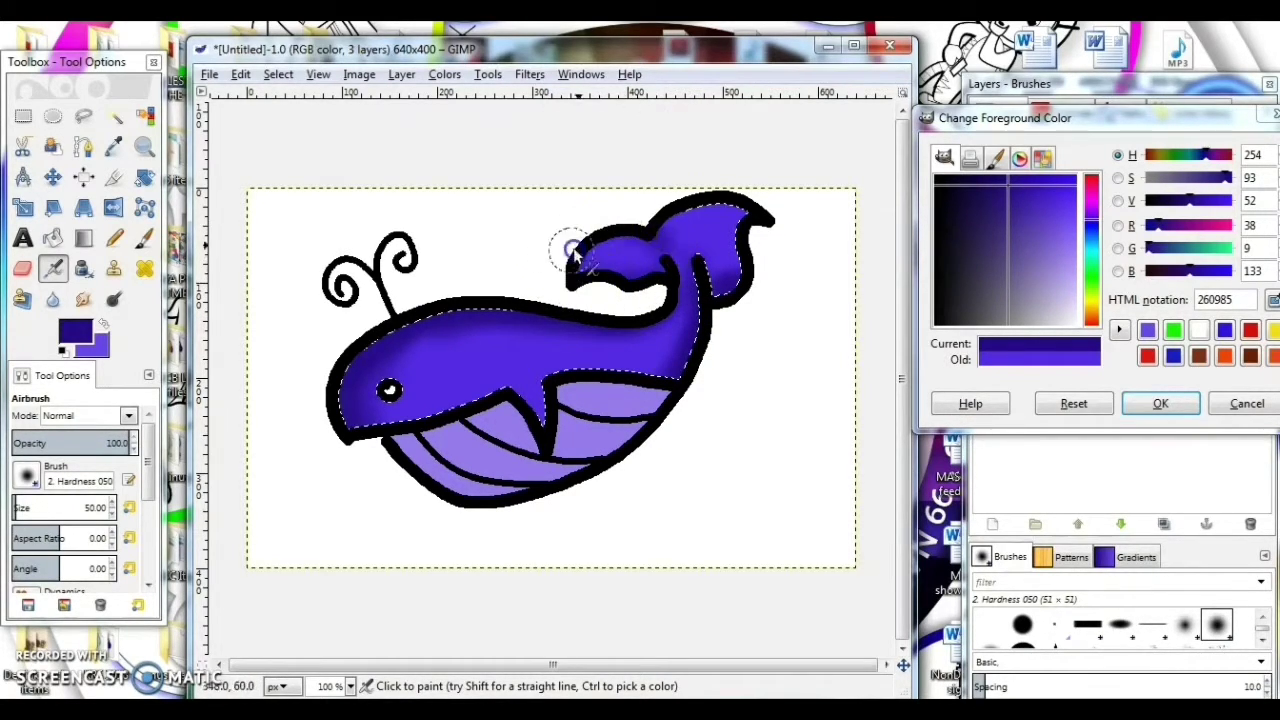
{"action": "mouse_move", "coordinate": [578, 288]}
{"action": "left_mouse_down"}
{"action": "mouse_move", "coordinate": [468, 357]}
{"action": "mouse_move", "coordinate": [398, 360]}
{"action": "mouse_move", "coordinate": [389, 325]}
{"action": "mouse_move", "coordinate": [345, 428]}
{"action": "left_mouse_up"}
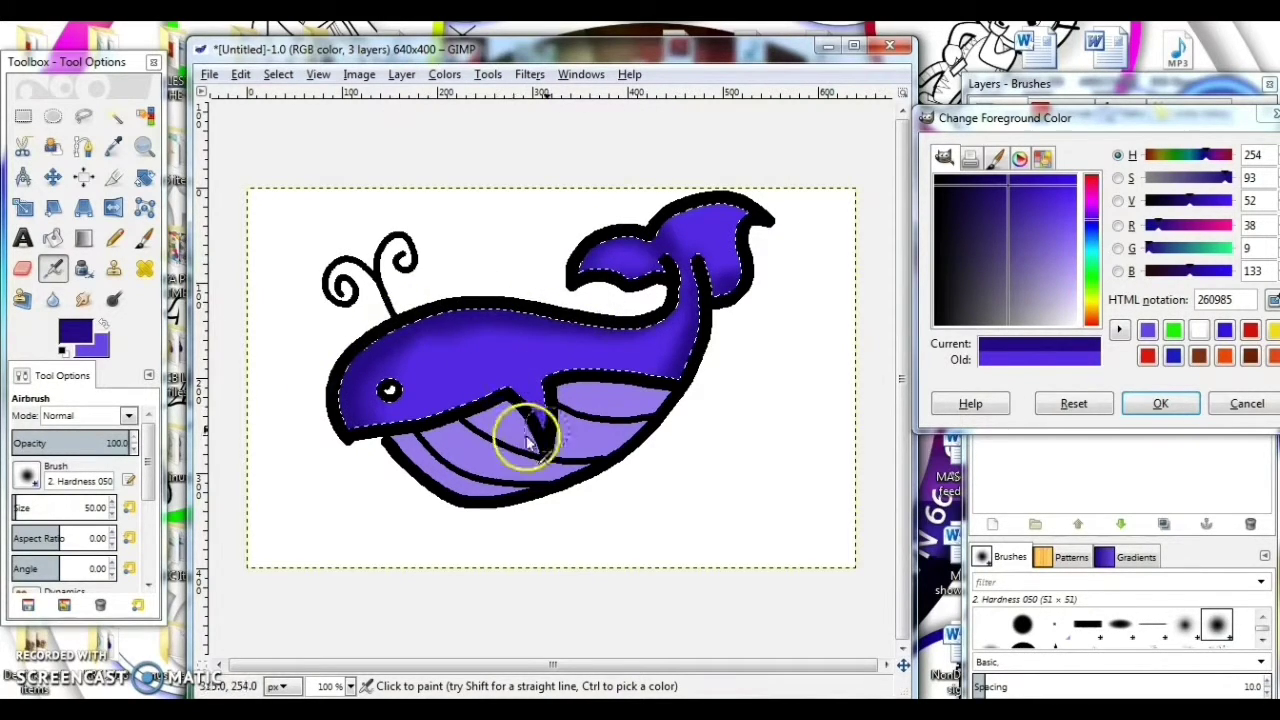
Select all the light purple belly sections together with Fuzzy Select and set the foreground color to 5f39d9.
{"action": "left_click", "coordinate": [84, 116]}
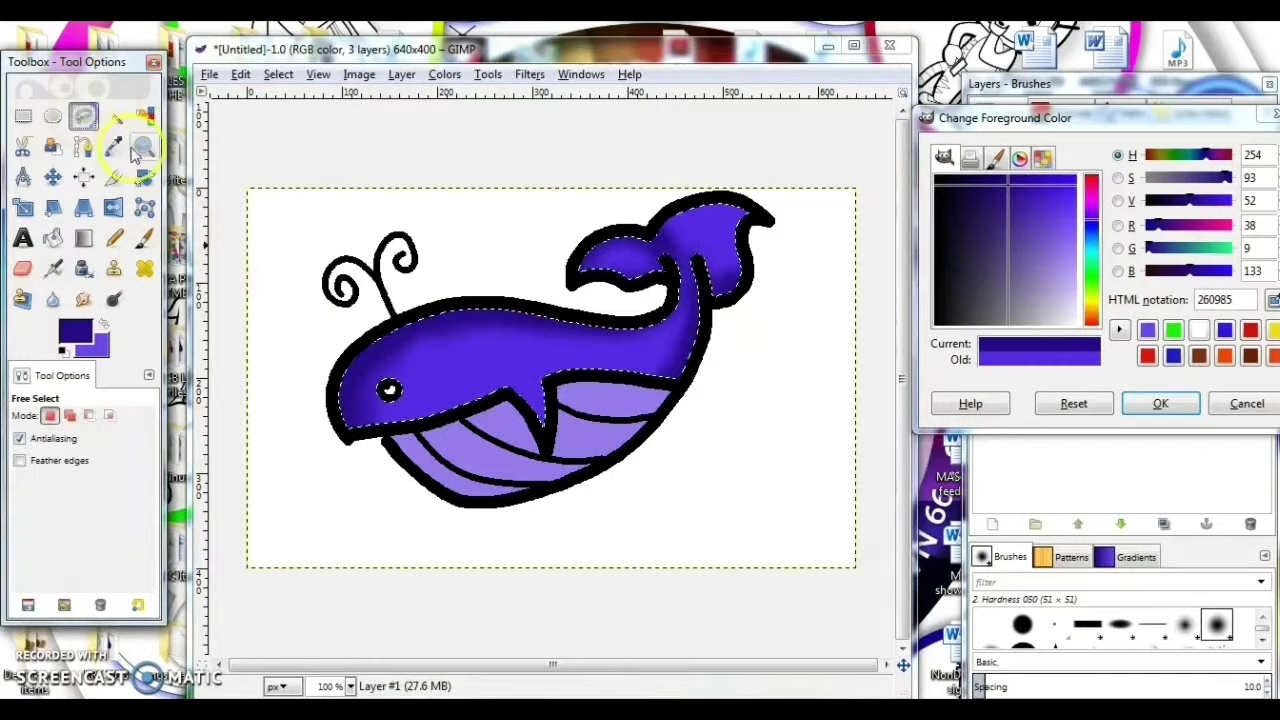
{"action": "left_click", "coordinate": [114, 116]}
{"action": "left_click", "coordinate": [478, 458]}
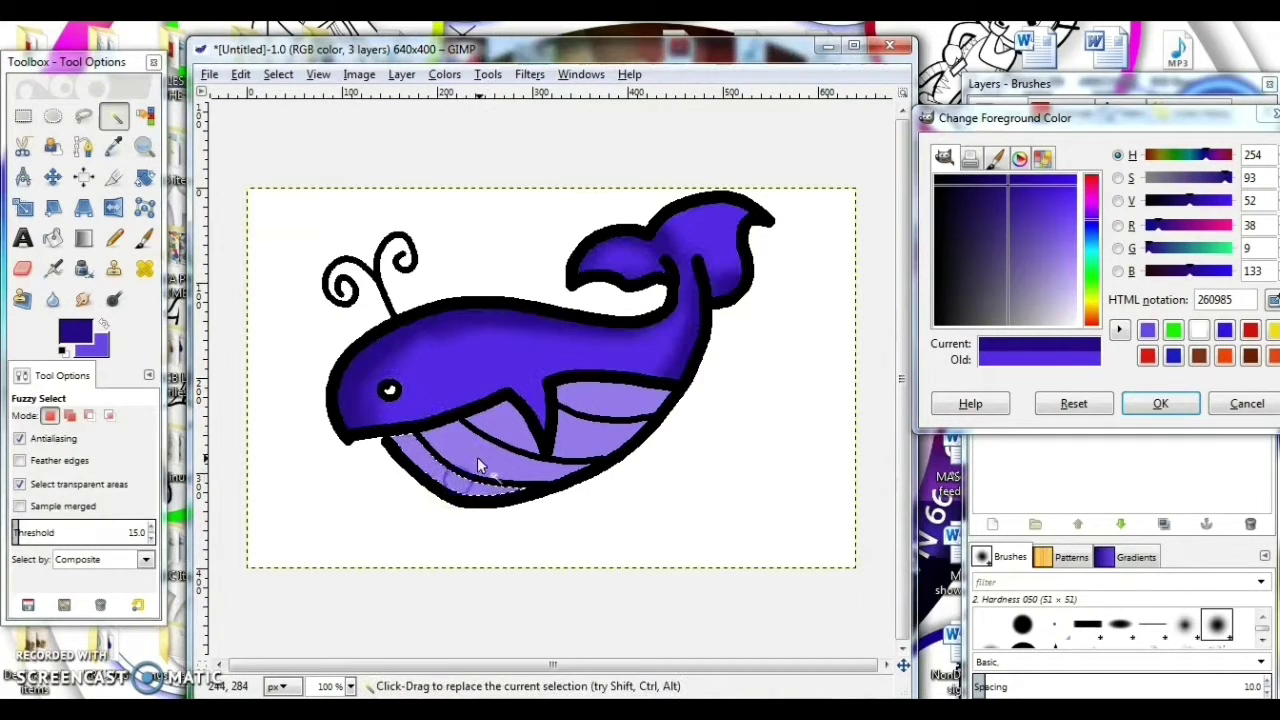
{"action": "left_click", "coordinate": [505, 430], "text": "shift"}
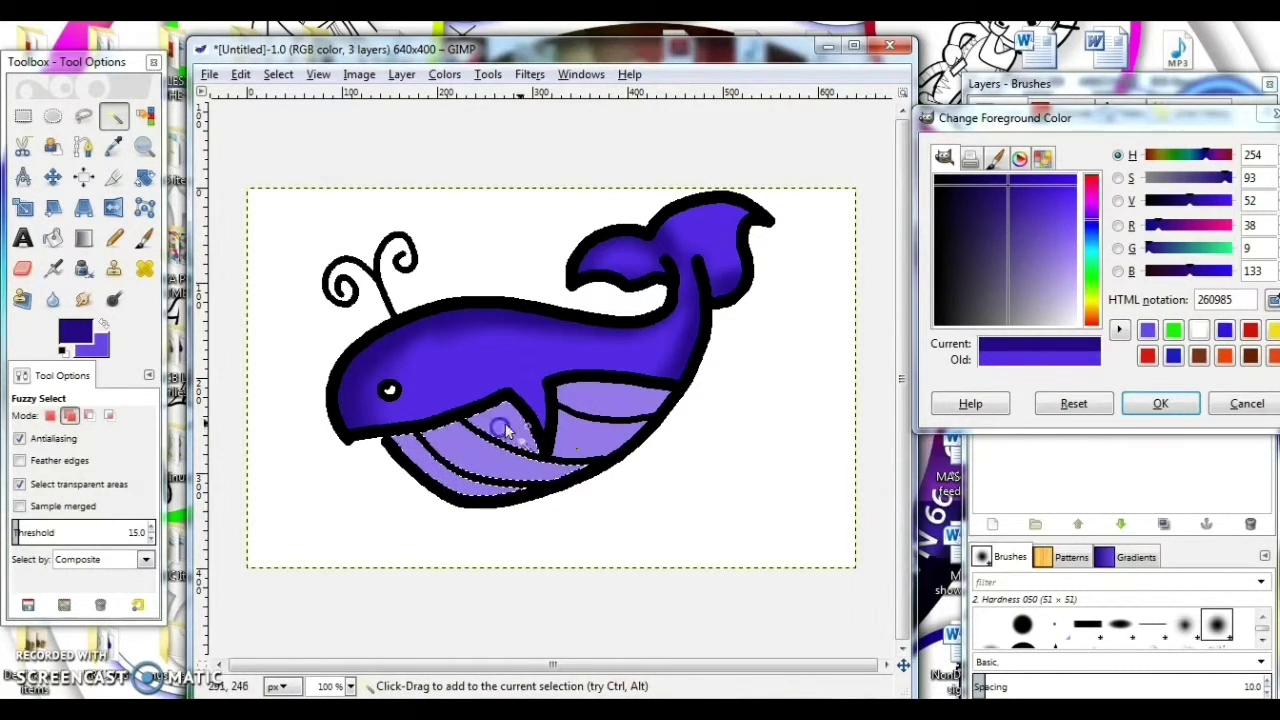
{"action": "left_click", "coordinate": [595, 412], "text": "shift"}
{"action": "left_click", "coordinate": [1053, 213]}
{"action": "left_click_drag", "start_coordinate": [1053, 213], "coordinate": [1055, 214]}
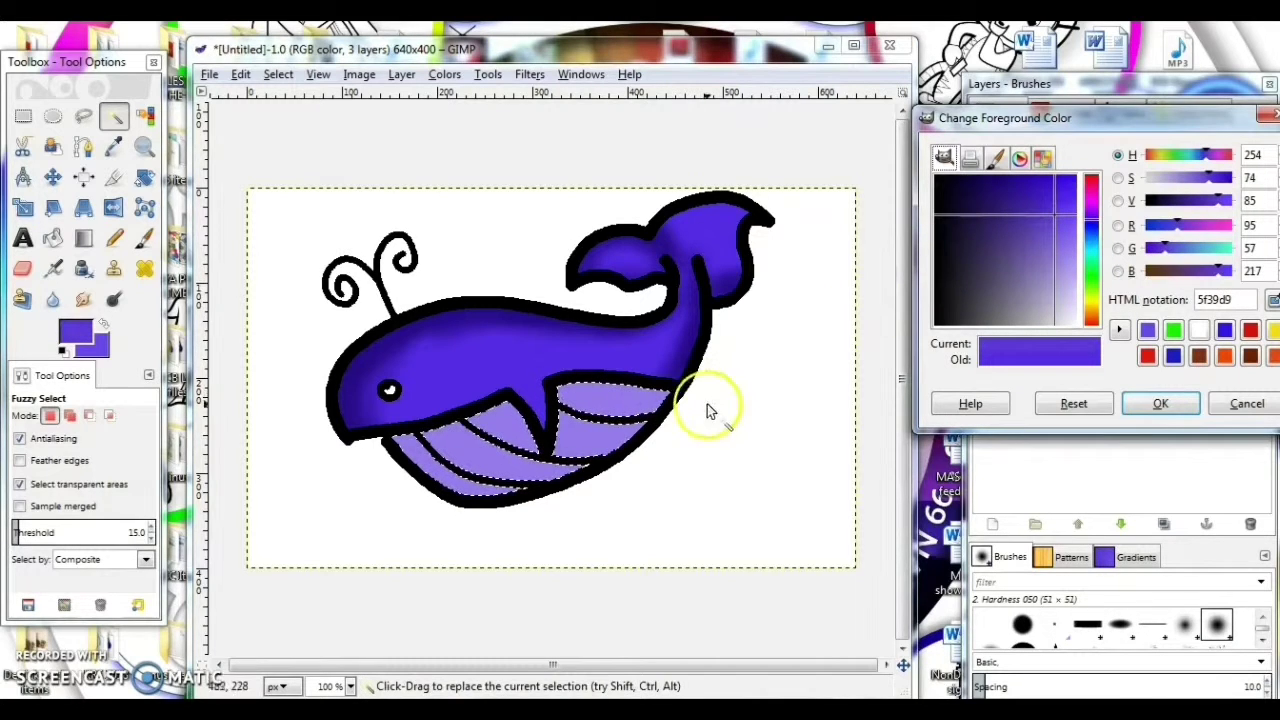
Airbrush shading along the edges of the selected belly sections with brush size 30 and clear the selection.
{"action": "left_click", "coordinate": [53, 268]}
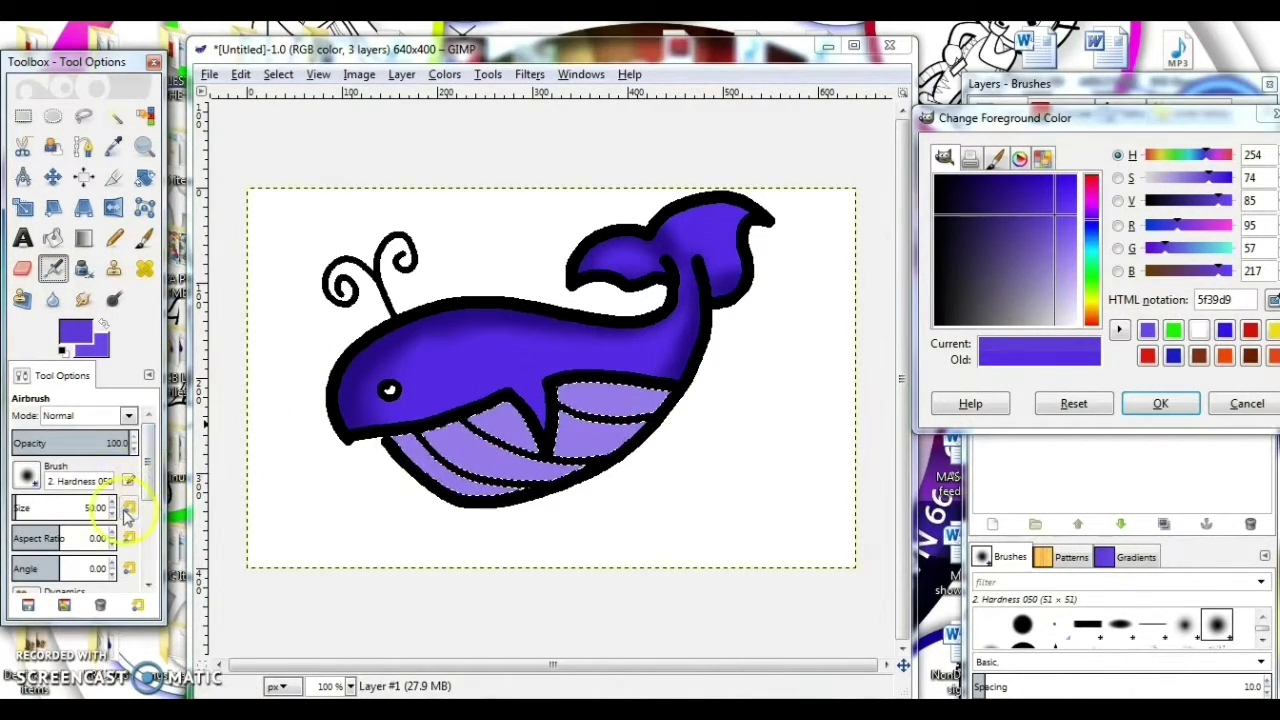
{"action": "mouse_move", "coordinate": [440, 465]}
{"action": "left_mouse_down"}
{"action": "mouse_move", "coordinate": [395, 453]}
{"action": "mouse_move", "coordinate": [469, 497]}
{"action": "mouse_move", "coordinate": [414, 481]}
{"action": "mouse_move", "coordinate": [509, 505]}
{"action": "mouse_move", "coordinate": [508, 471]}
{"action": "mouse_move", "coordinate": [454, 437]}
{"action": "left_mouse_up"}
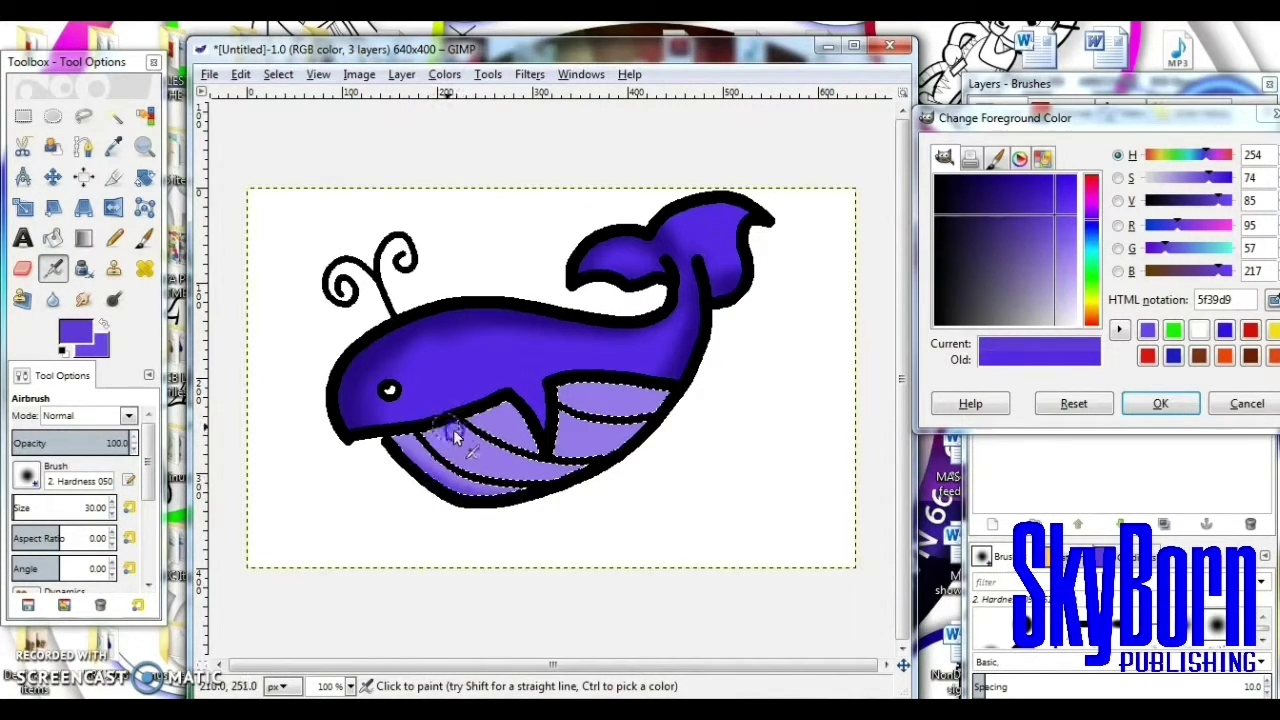
{"action": "mouse_move", "coordinate": [527, 466]}
{"action": "left_mouse_down"}
{"action": "mouse_move", "coordinate": [509, 396]}
{"action": "mouse_move", "coordinate": [611, 429]}
{"action": "mouse_move", "coordinate": [505, 415]}
{"action": "mouse_move", "coordinate": [514, 420]}
{"action": "mouse_move", "coordinate": [450, 430]}
{"action": "left_mouse_up"}
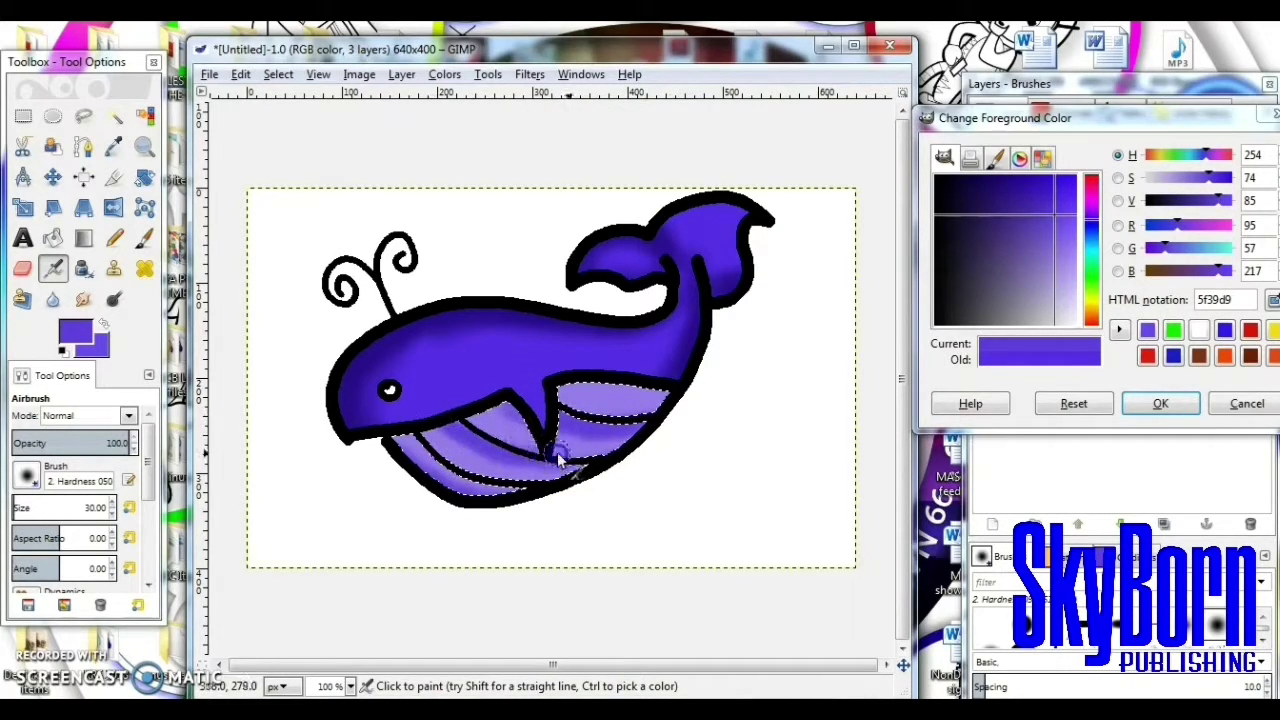
{"action": "left_click_drag", "start_coordinate": [481, 492], "coordinate": [418, 488]}
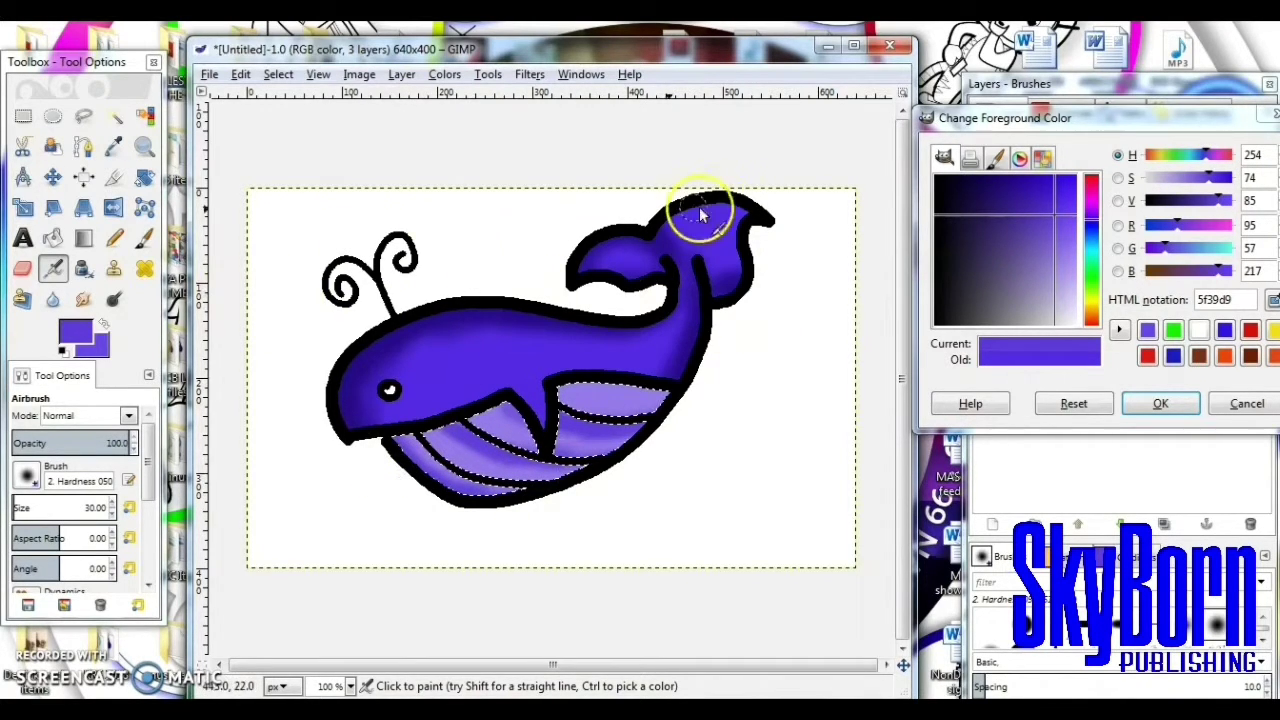
{"action": "key", "text": "ctrl+shift+a"}
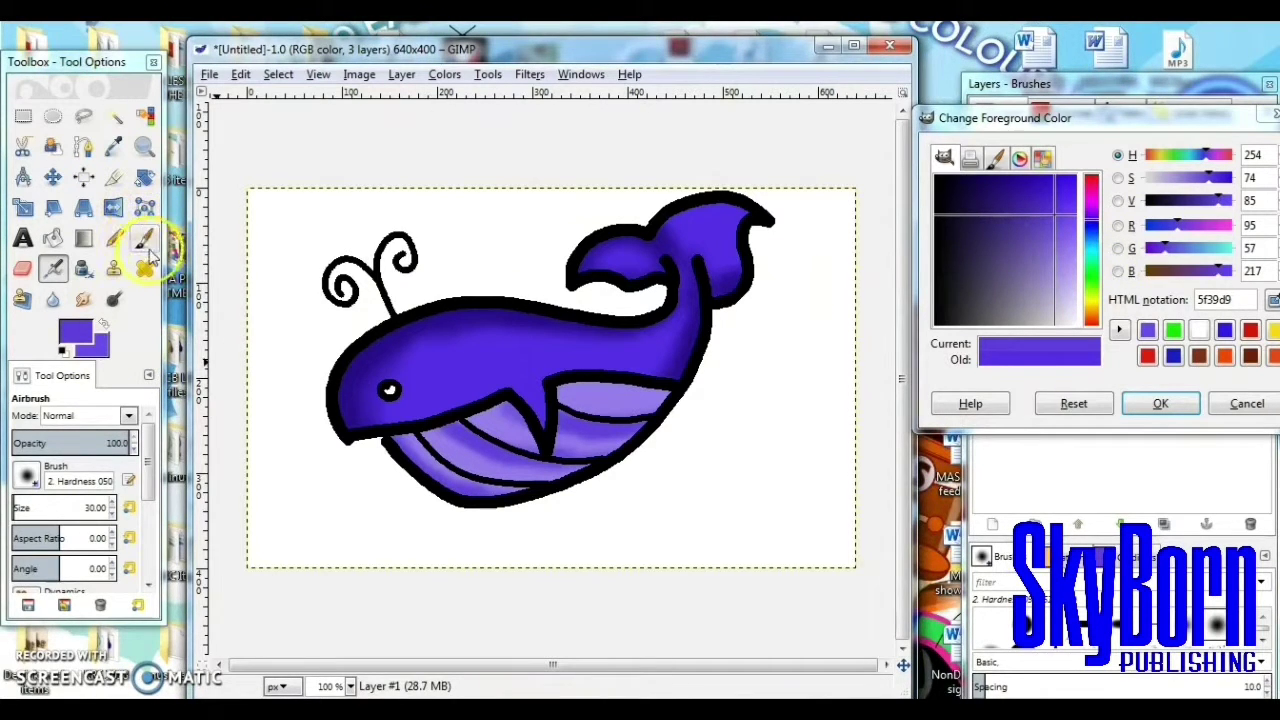
Switch to the Pencil tool and reduce its brush size to 15.
{"action": "left_click", "coordinate": [114, 243]}
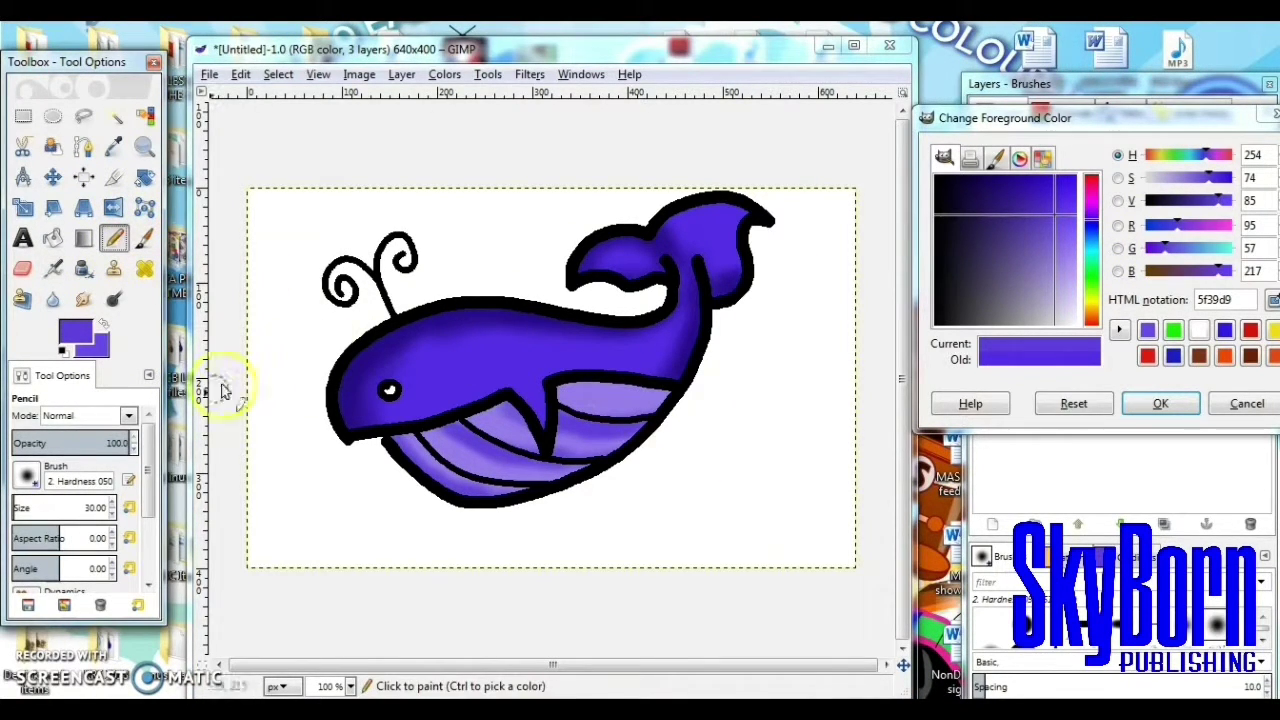
{"action": "left_click", "coordinate": [112, 513]}
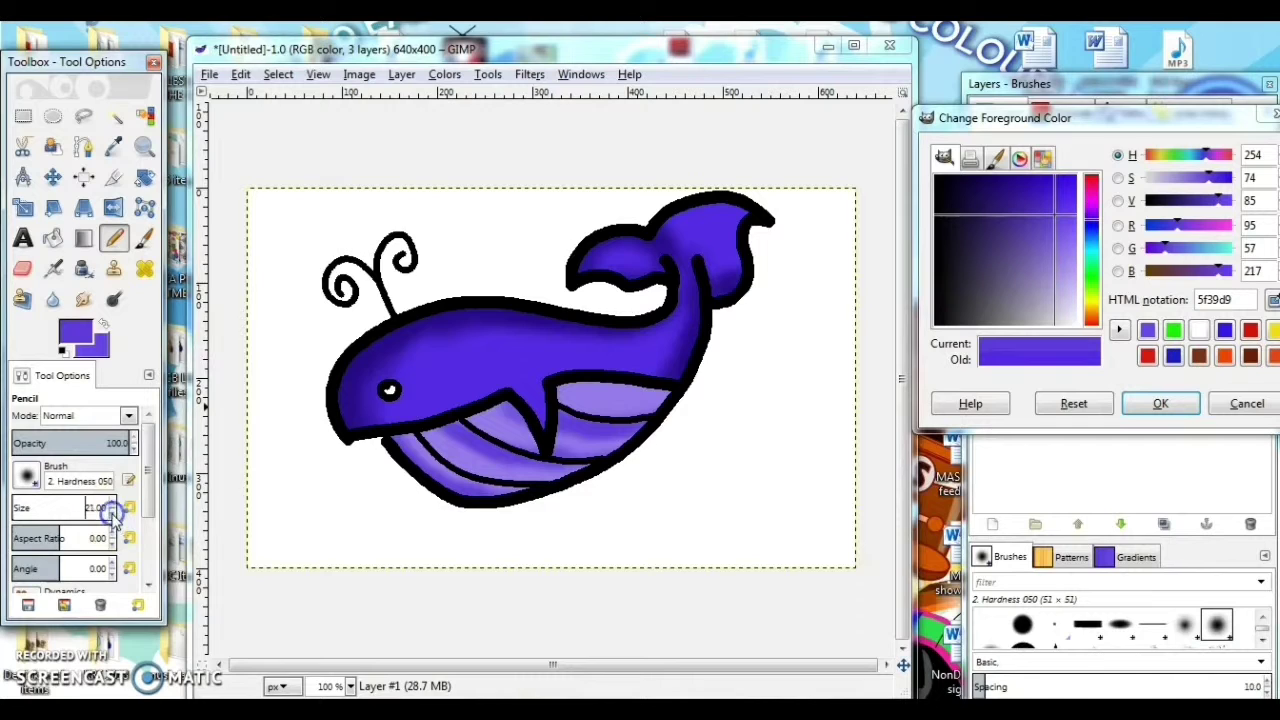
{"action": "left_click", "coordinate": [800, 326]}
{"action": "left_click_drag", "start_coordinate": [789, 385], "coordinate": [808, 404]}
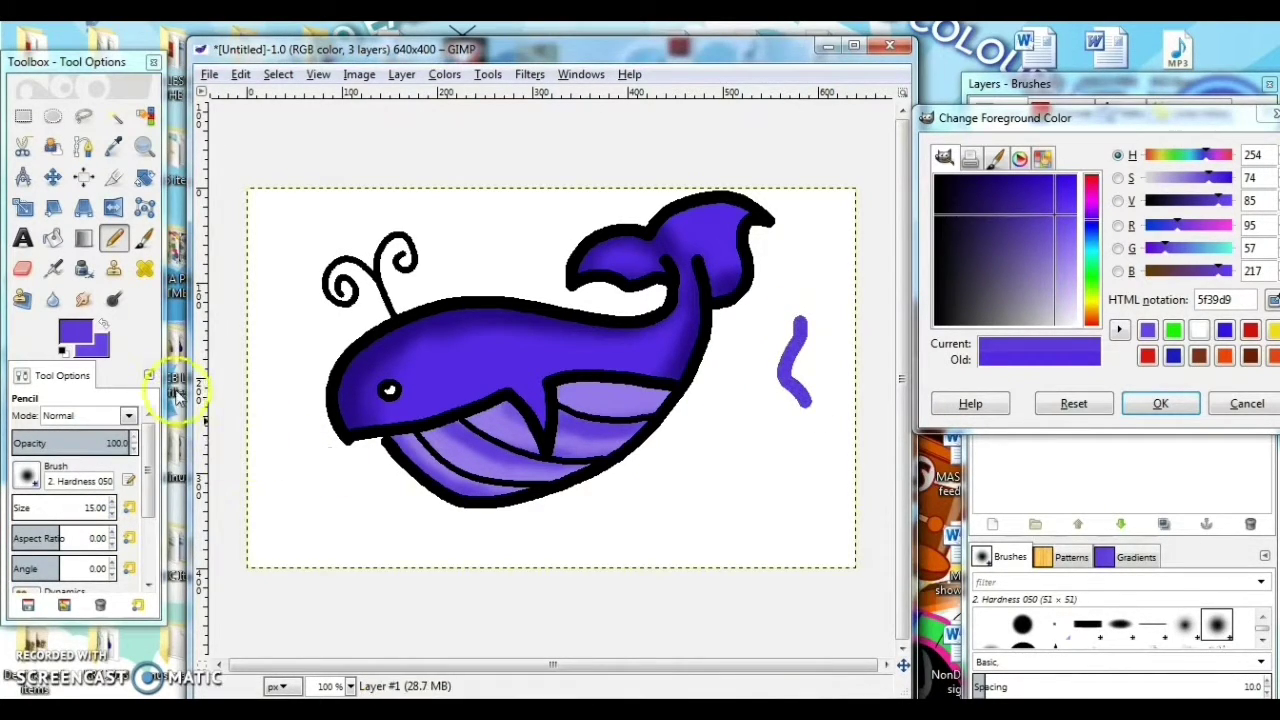
{"action": "key", "text": "ctrl+z"}
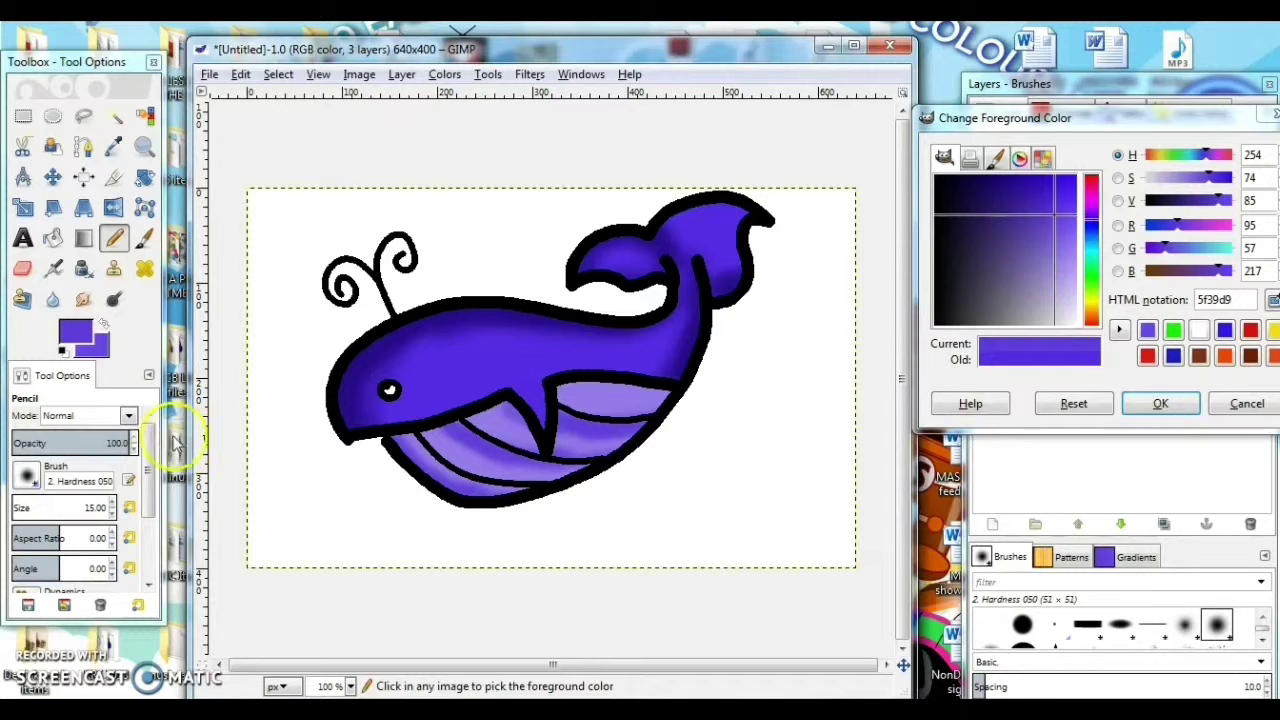
Reset the colors to black and white and pencil wavy seaweed with inner lines at size 8, plus a scalloped mound along the image's lower edge.
{"action": "left_click", "coordinate": [64, 350]}
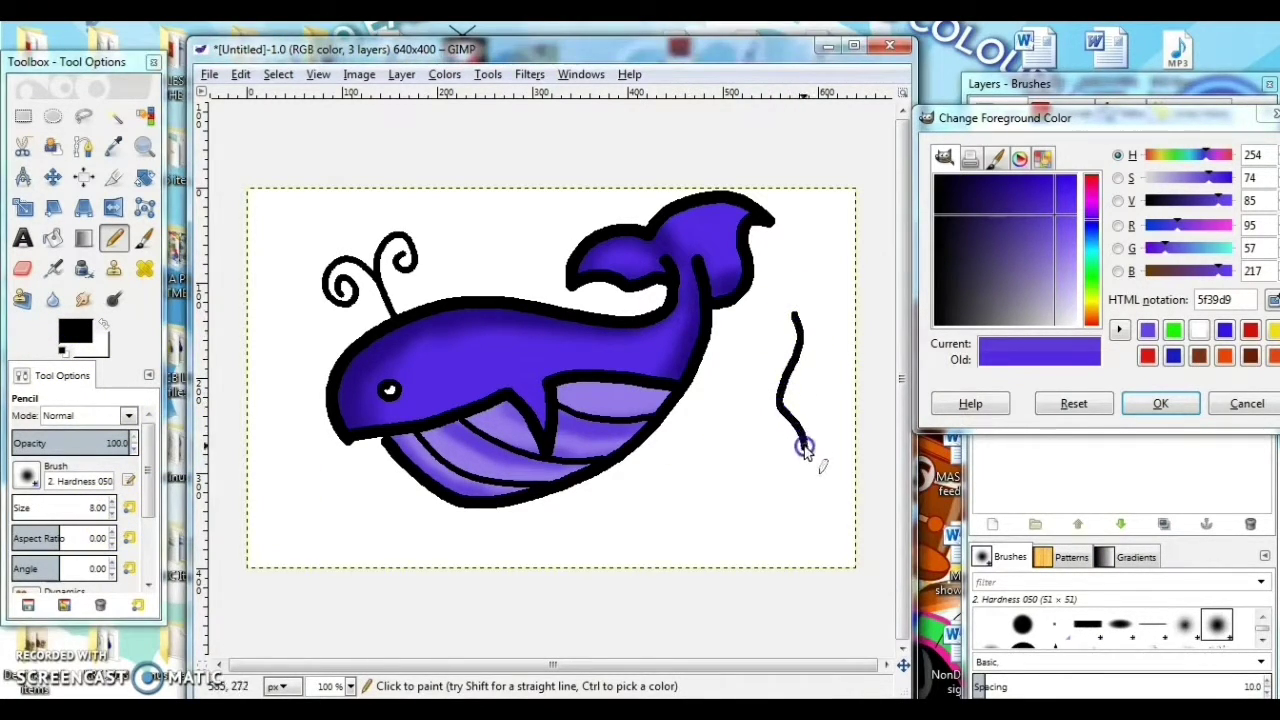
{"action": "left_click_drag", "start_coordinate": [797, 314], "coordinate": [804, 320]}
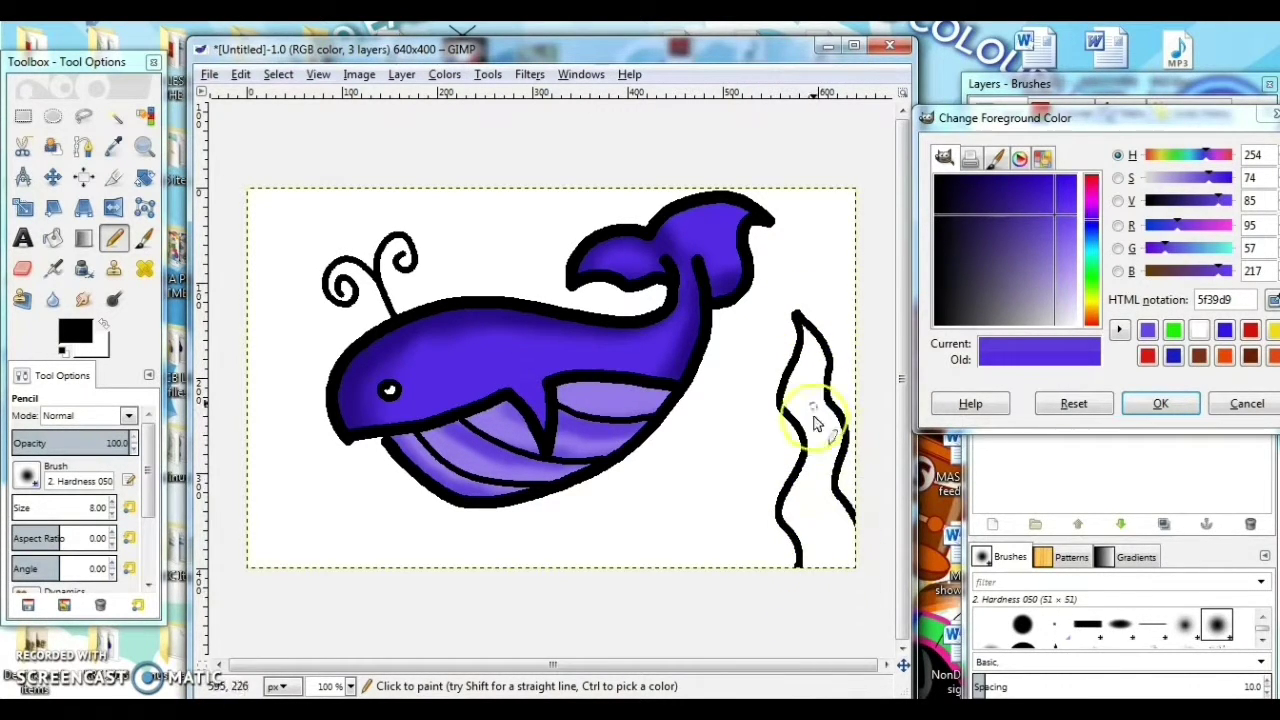
{"action": "left_click_drag", "start_coordinate": [805, 373], "coordinate": [808, 400]}
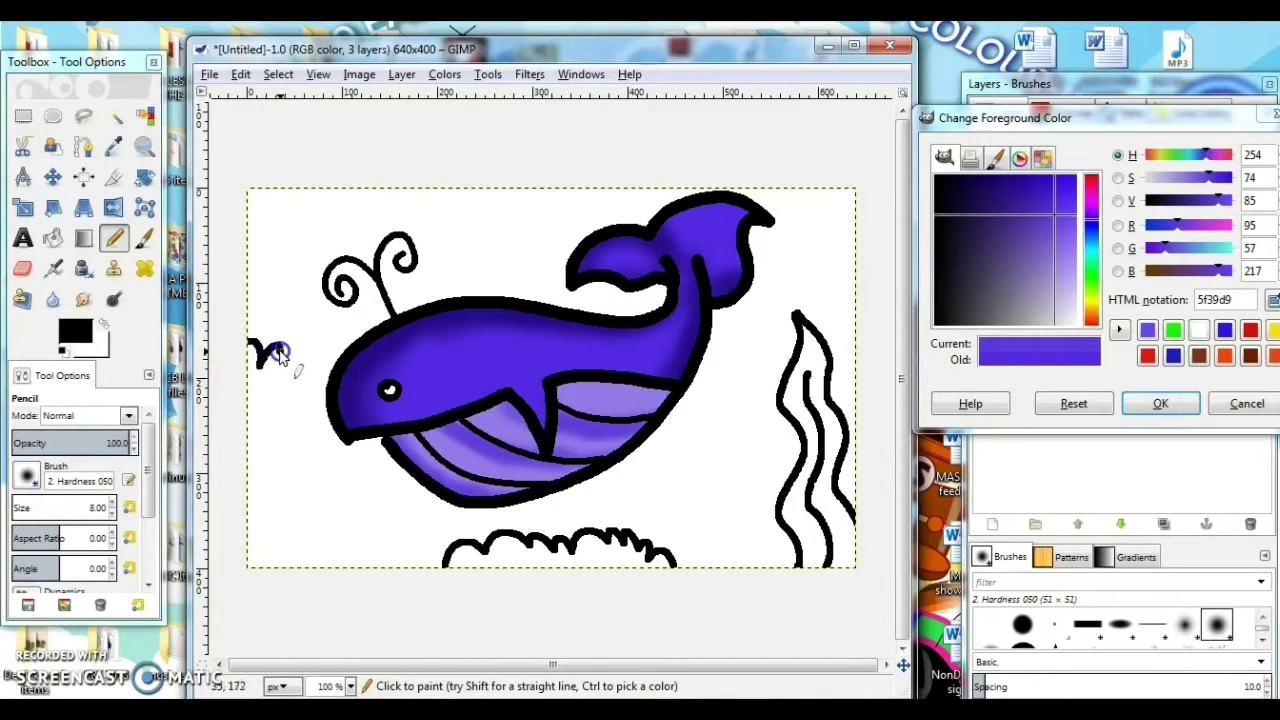
Pencil scalloped reef outlines in front of and below the whale's head, and wavy background hill lines on both sides of the tail.
{"action": "left_click_drag", "start_coordinate": [351, 437], "coordinate": [360, 465]}
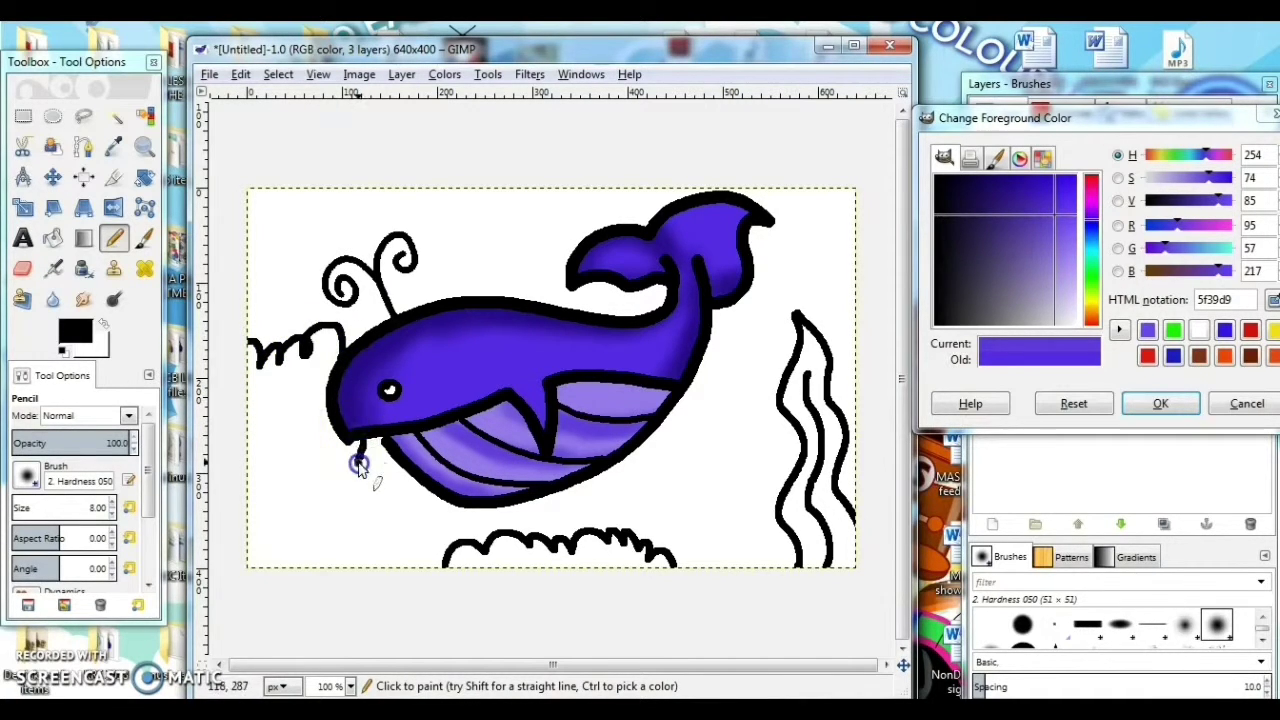
{"action": "left_click_drag", "start_coordinate": [442, 532], "coordinate": [447, 562]}
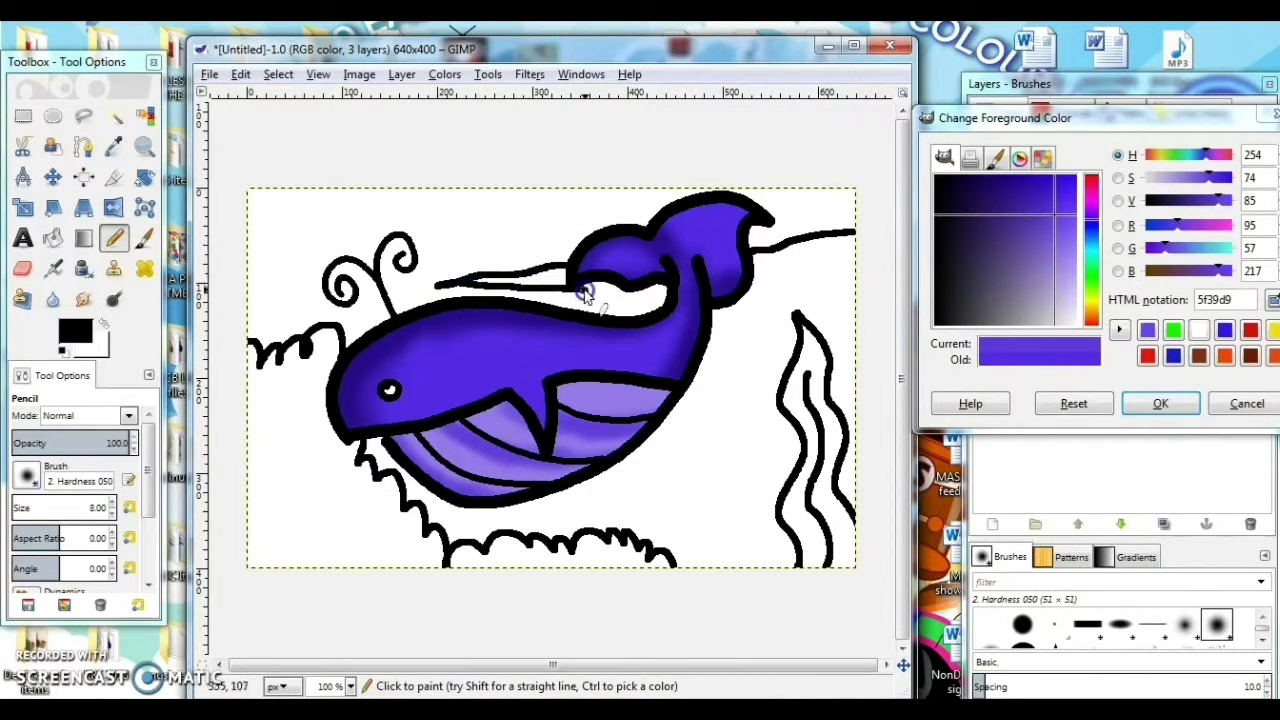
{"action": "left_click_drag", "start_coordinate": [693, 310], "coordinate": [765, 330]}
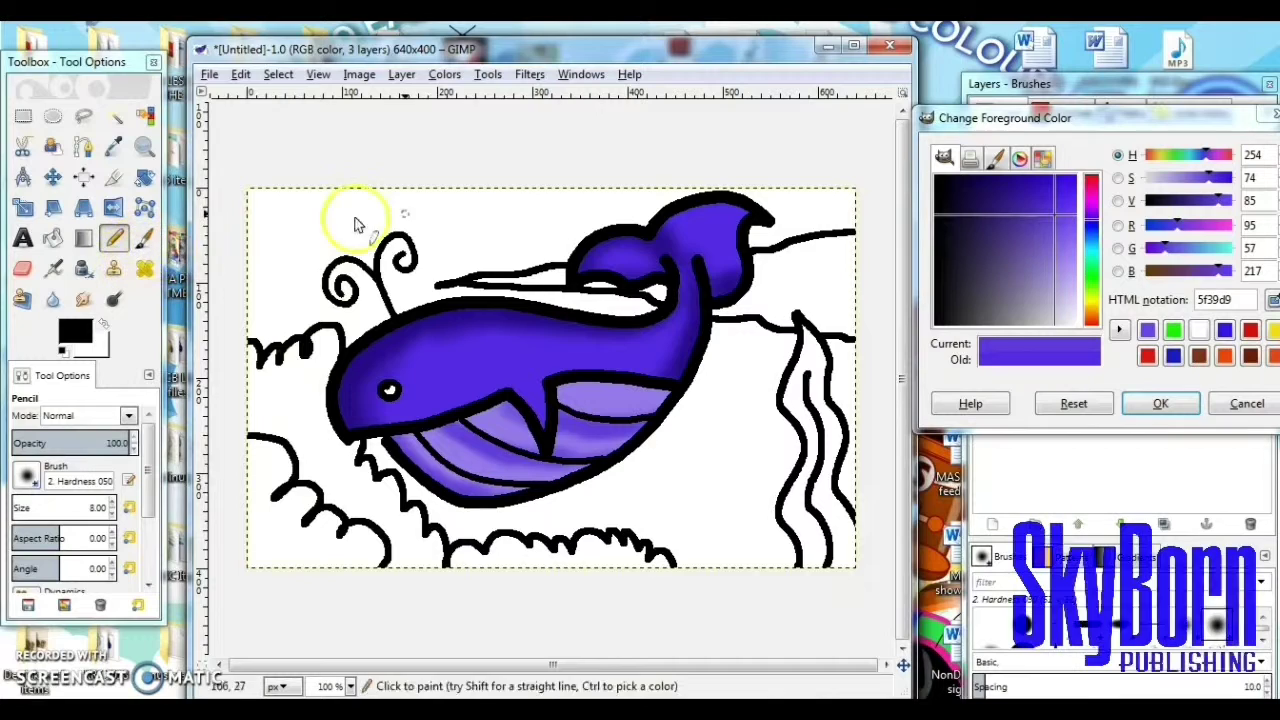
Bucket-fill the water above the whale with teal 39d9b5 and the water below it with 4cdebd.
{"action": "left_click", "coordinate": [1091, 256]}
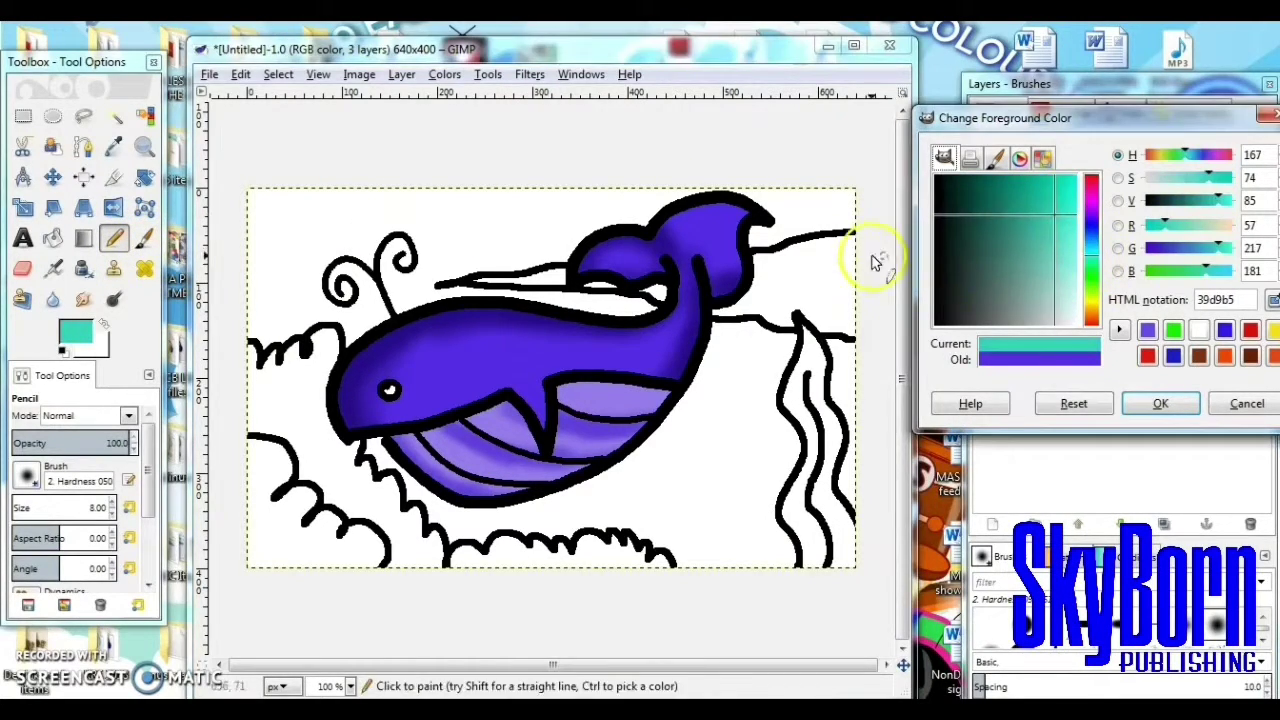
{"action": "left_click", "coordinate": [53, 239]}
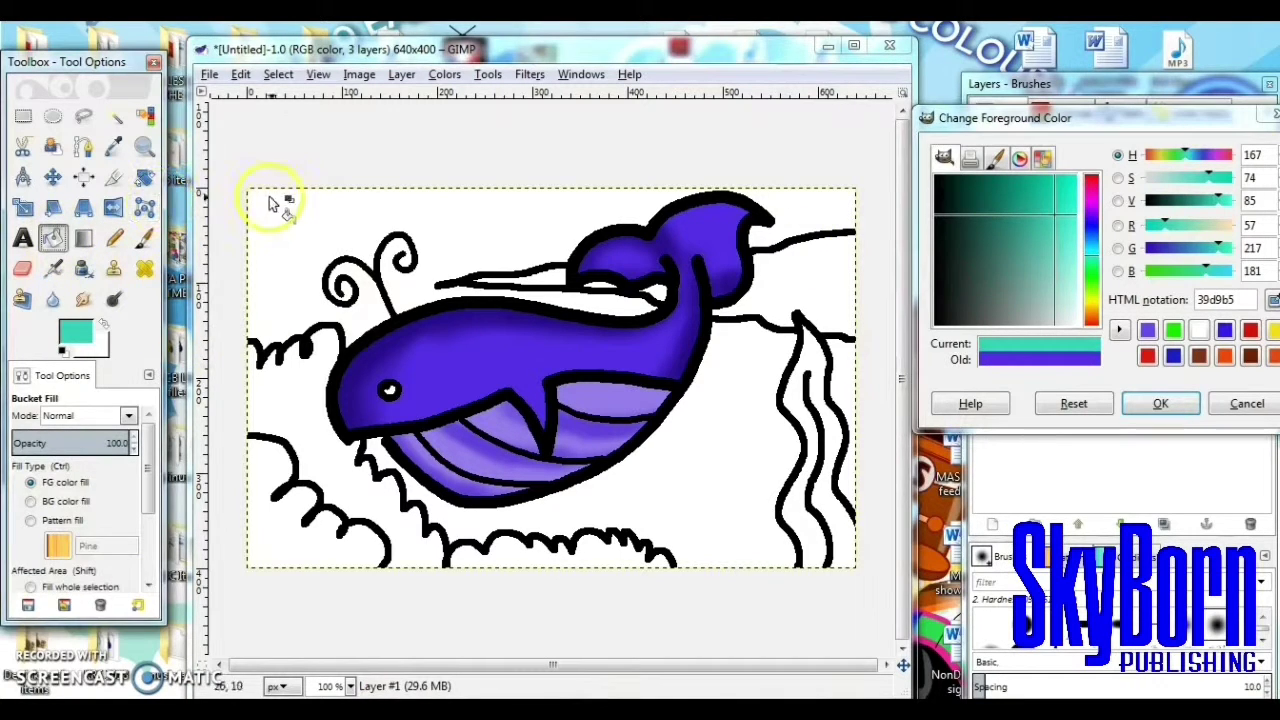
{"action": "left_click", "coordinate": [278, 204]}
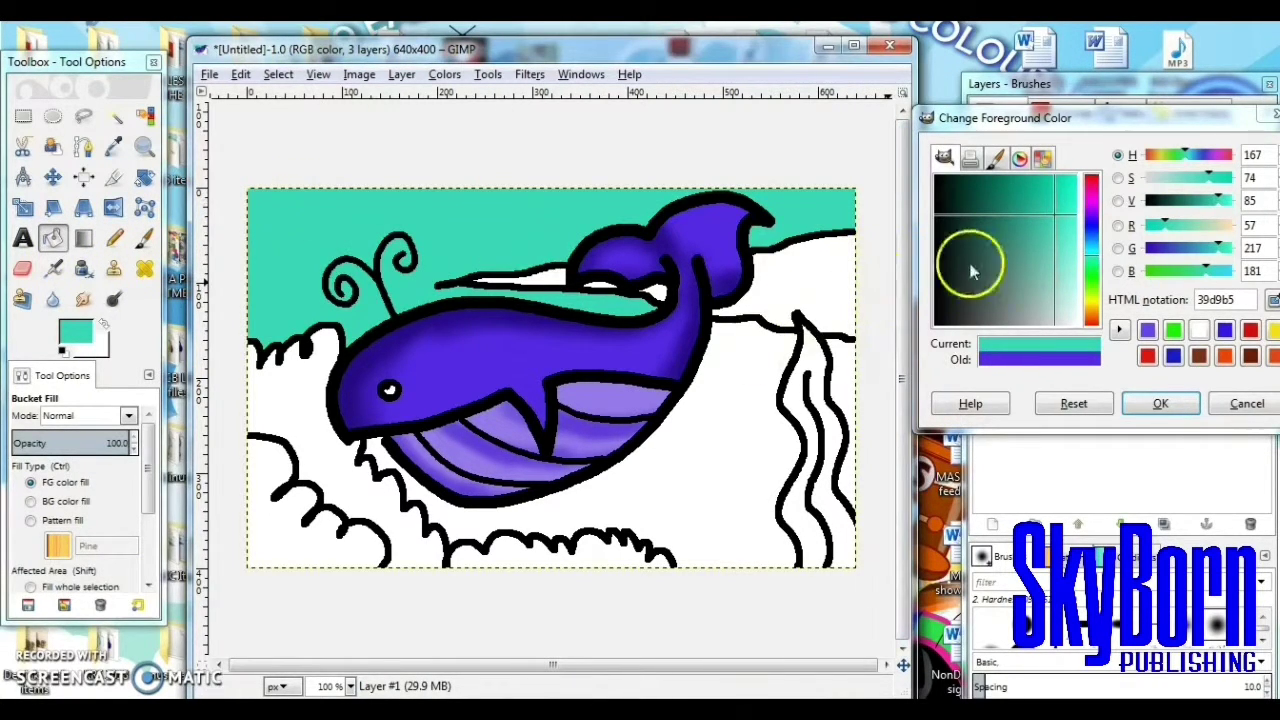
{"action": "left_click", "coordinate": [1064, 227]}
{"action": "left_click", "coordinate": [768, 360]}
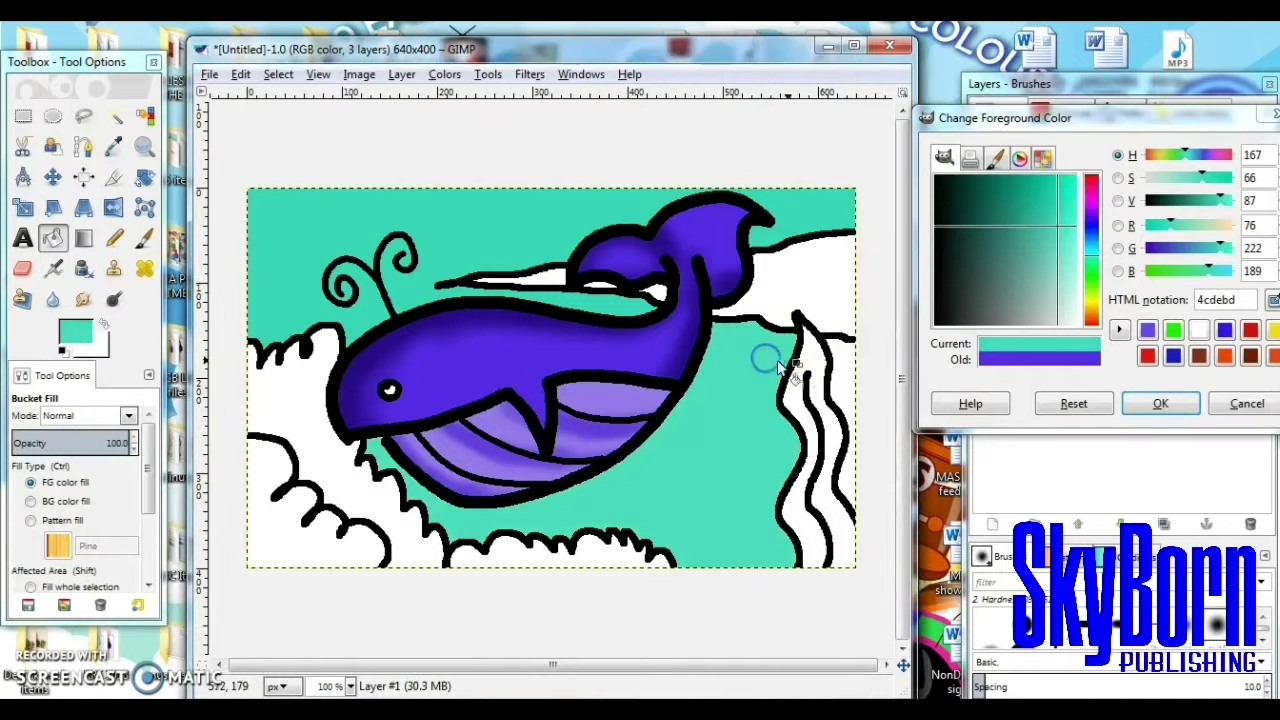
Bucket-fill the background hill behind the tail with 54eac8 and refill it with paler 92dccb.
{"action": "left_click", "coordinate": [1062, 227]}
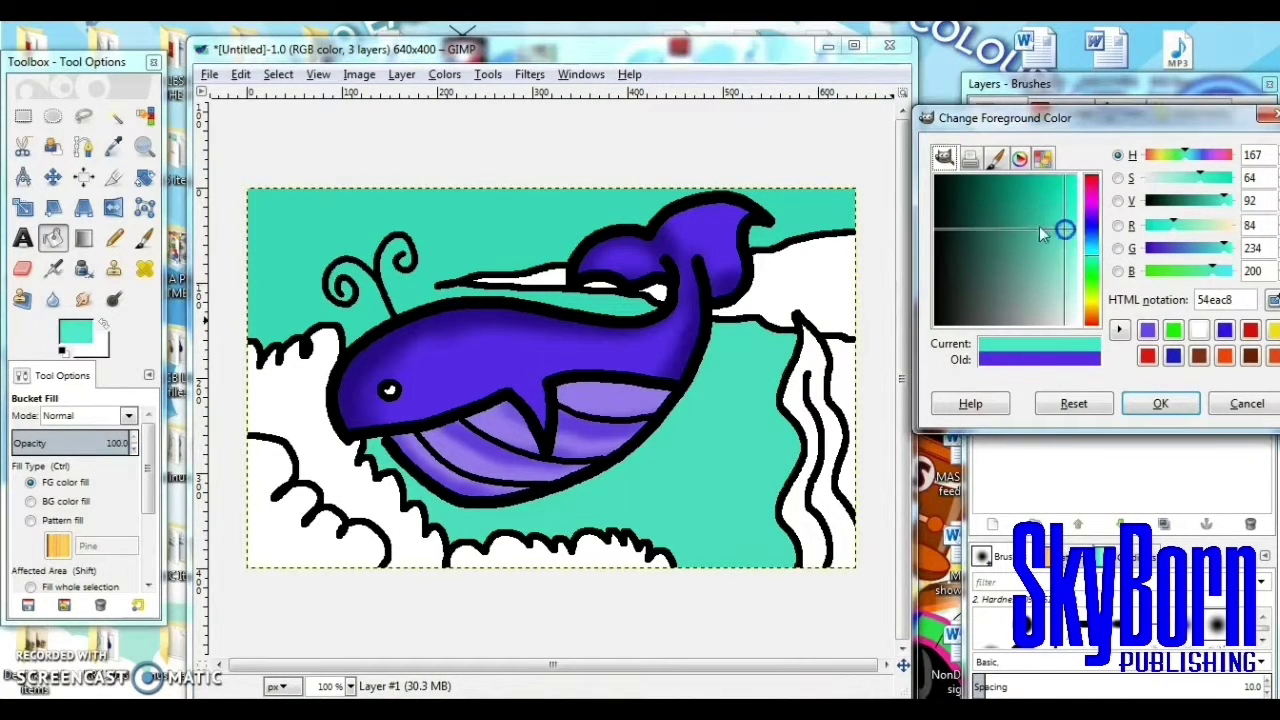
{"action": "left_click", "coordinate": [836, 264]}
{"action": "left_click", "coordinate": [1055, 275]}
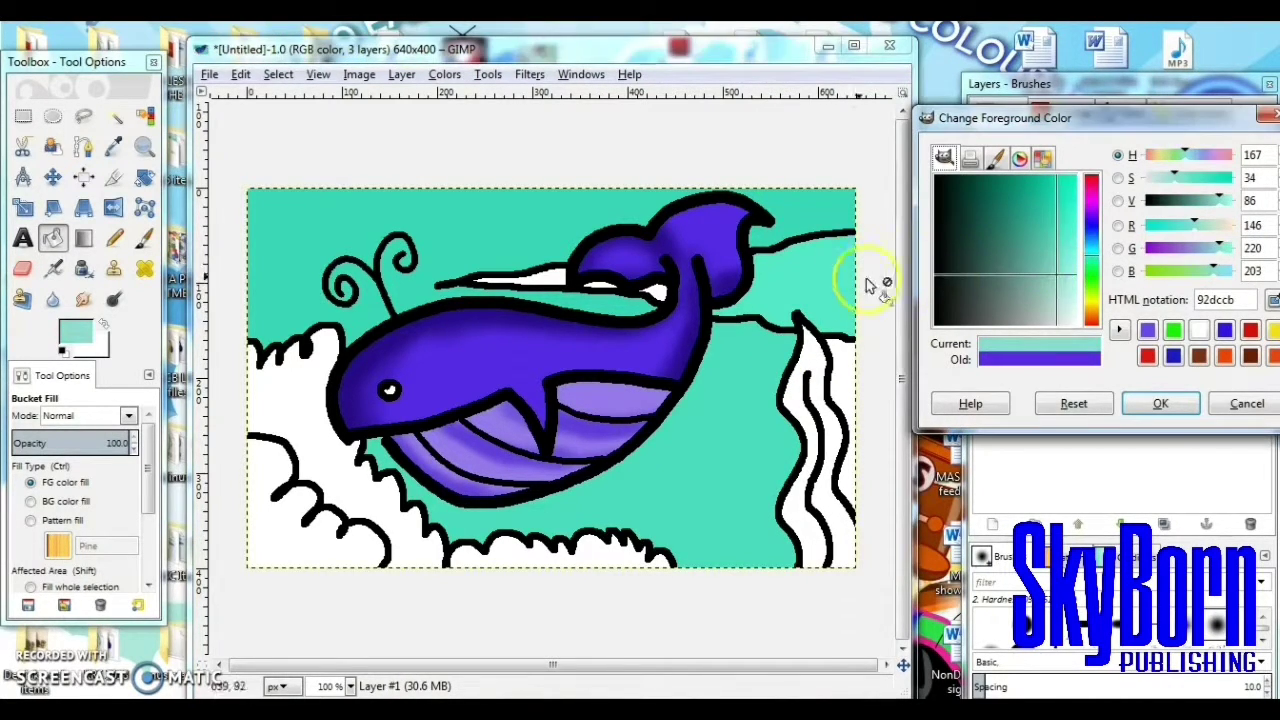
{"action": "left_click", "coordinate": [820, 269]}
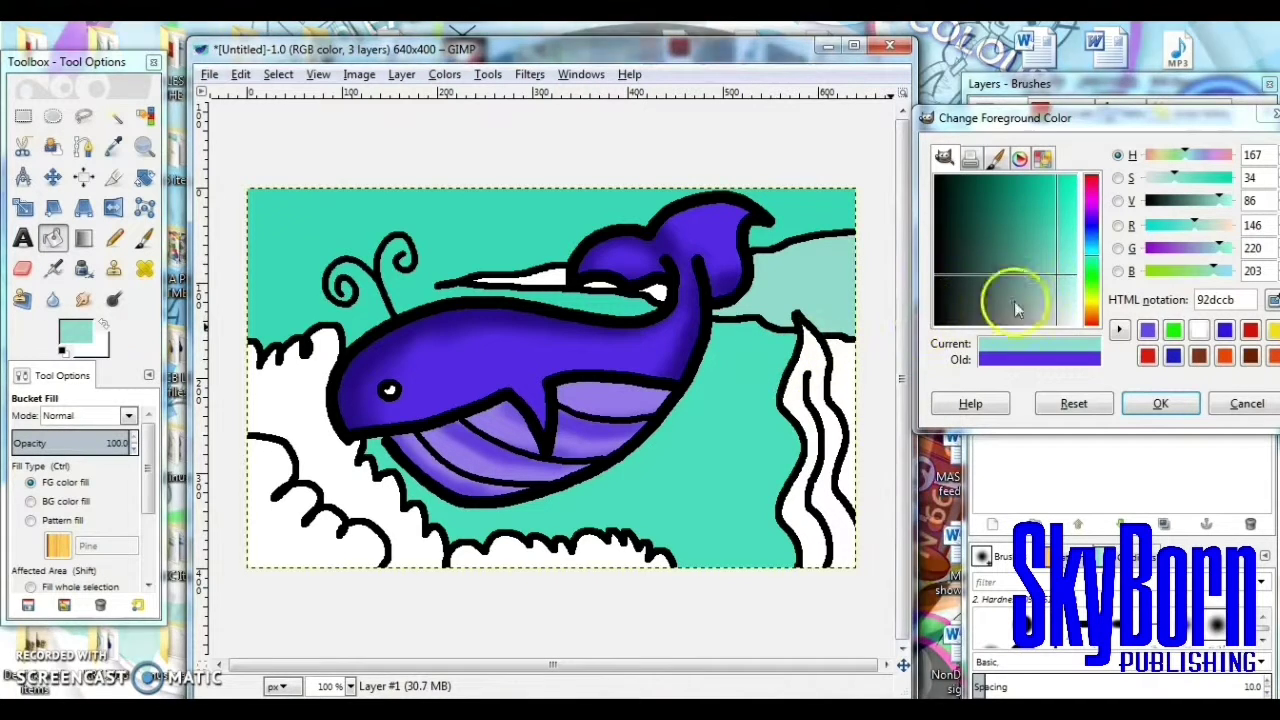
Bucket-fill the seaweed with pale green 92dc97 and refill it with brighter green 1ecb2a.
{"action": "left_click", "coordinate": [1091, 274]}
{"action": "left_click", "coordinate": [840, 395]}
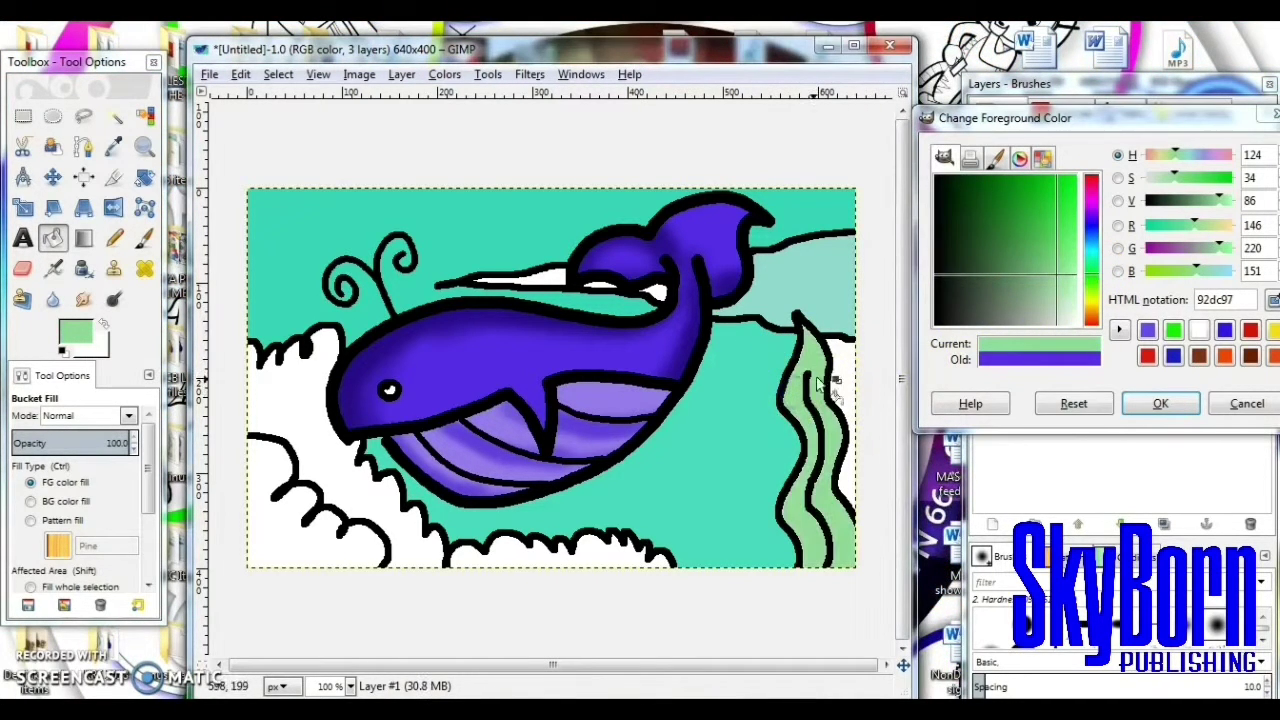
{"action": "left_click_drag", "start_coordinate": [1020, 257], "coordinate": [1049, 201]}
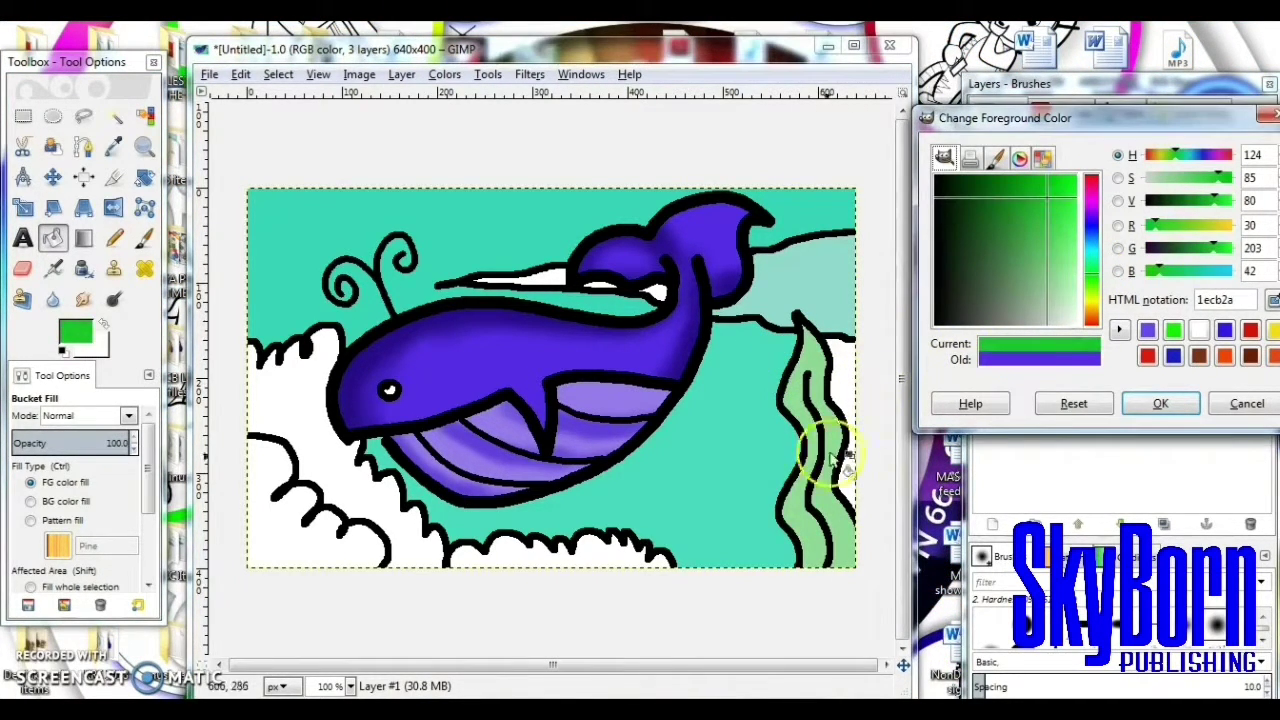
{"action": "left_click", "coordinate": [796, 508]}
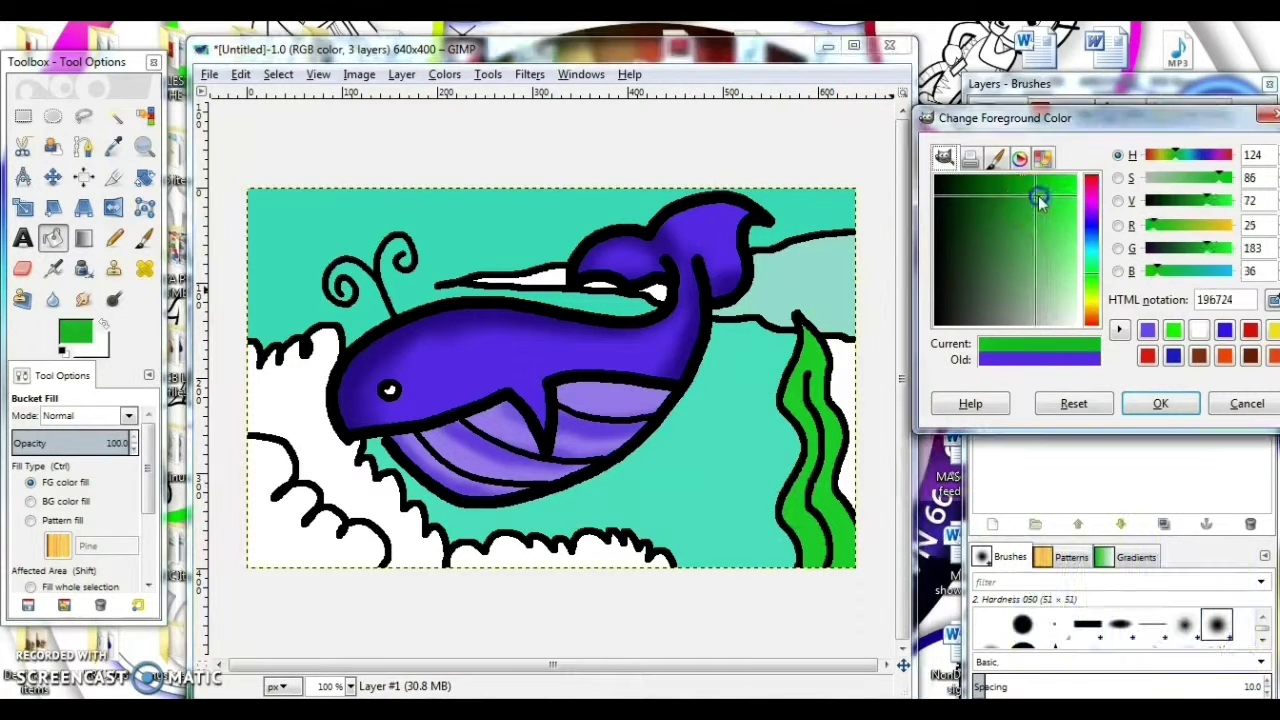
Bucket-fill the front bush in the image's lower-left corner with dark green 109419 and the reef behind it with teal 1bbd95.
{"action": "left_click", "coordinate": [1016, 191]}
{"action": "left_click", "coordinate": [298, 545]}
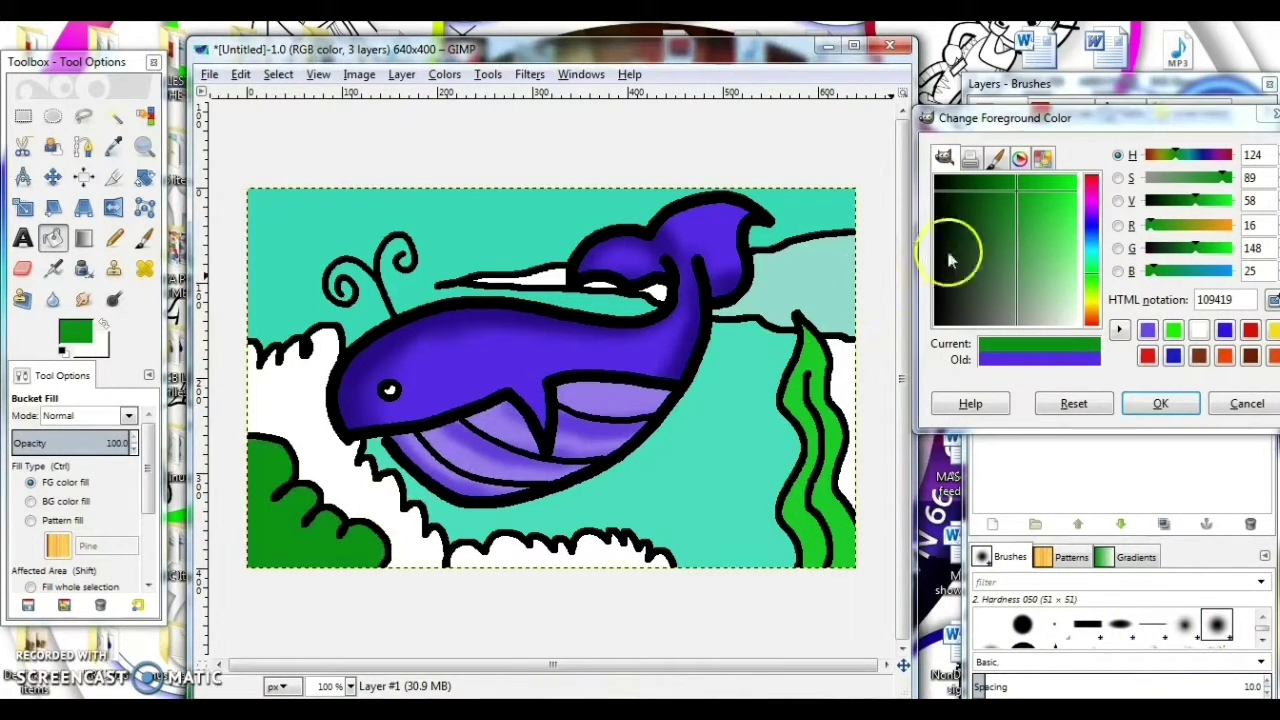
{"action": "left_click_drag", "start_coordinate": [1094, 238], "coordinate": [1090, 260]}
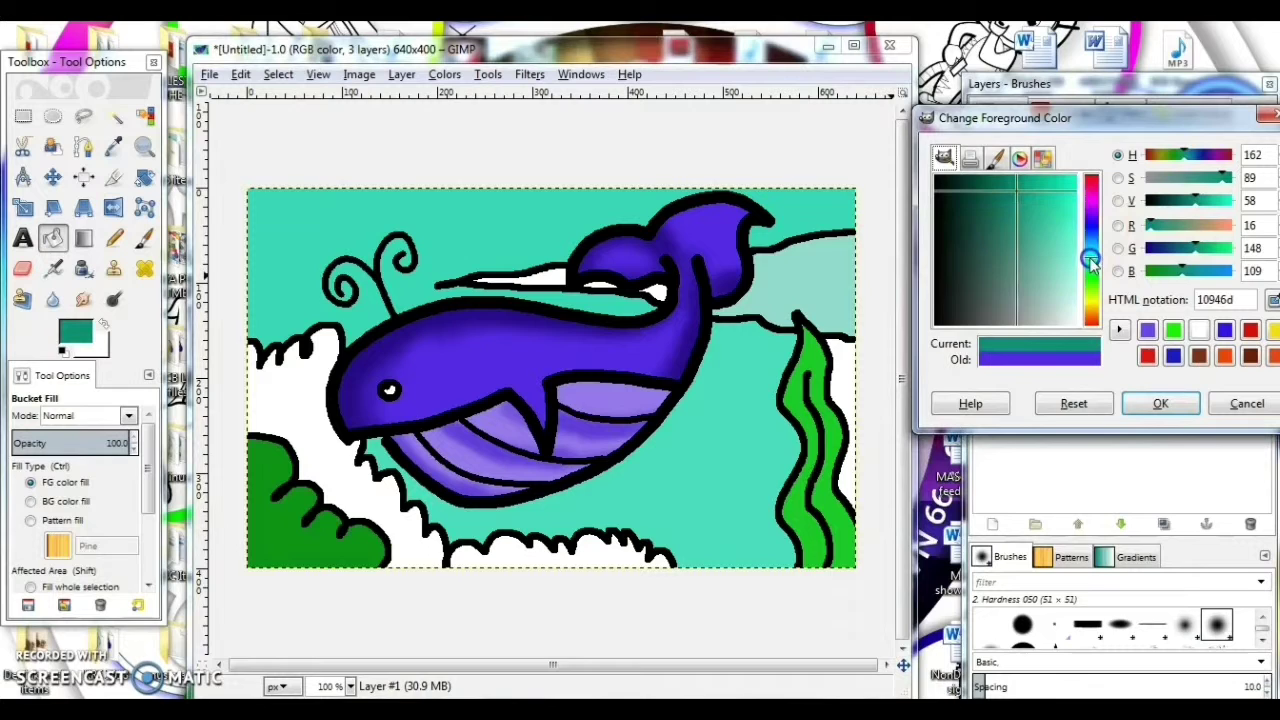
{"action": "left_click", "coordinate": [1042, 205]}
{"action": "left_click", "coordinate": [277, 400]}
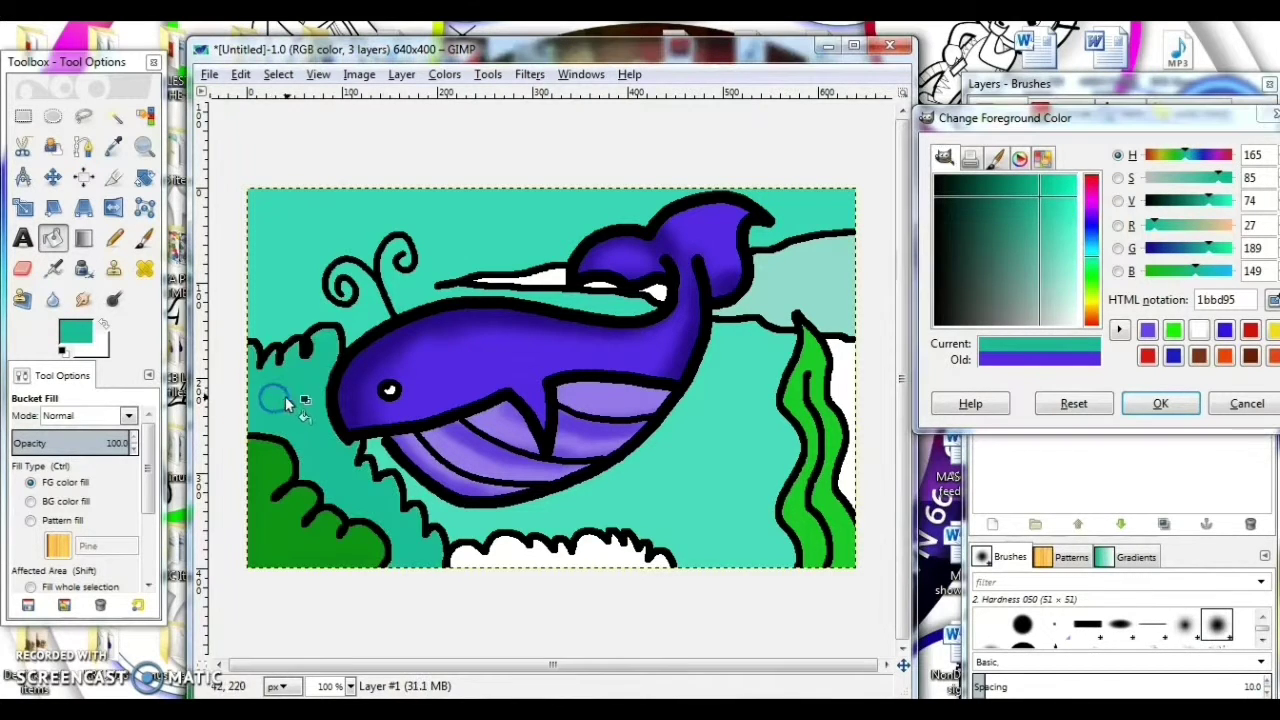
Bucket-fill the background hill on both sides of the tail, including the small gaps beneath the fluke, with the same teal 1bbd95.
{"action": "left_click", "coordinate": [557, 275]}
{"action": "left_click", "coordinate": [800, 263]}
{"action": "left_click", "coordinate": [650, 290]}
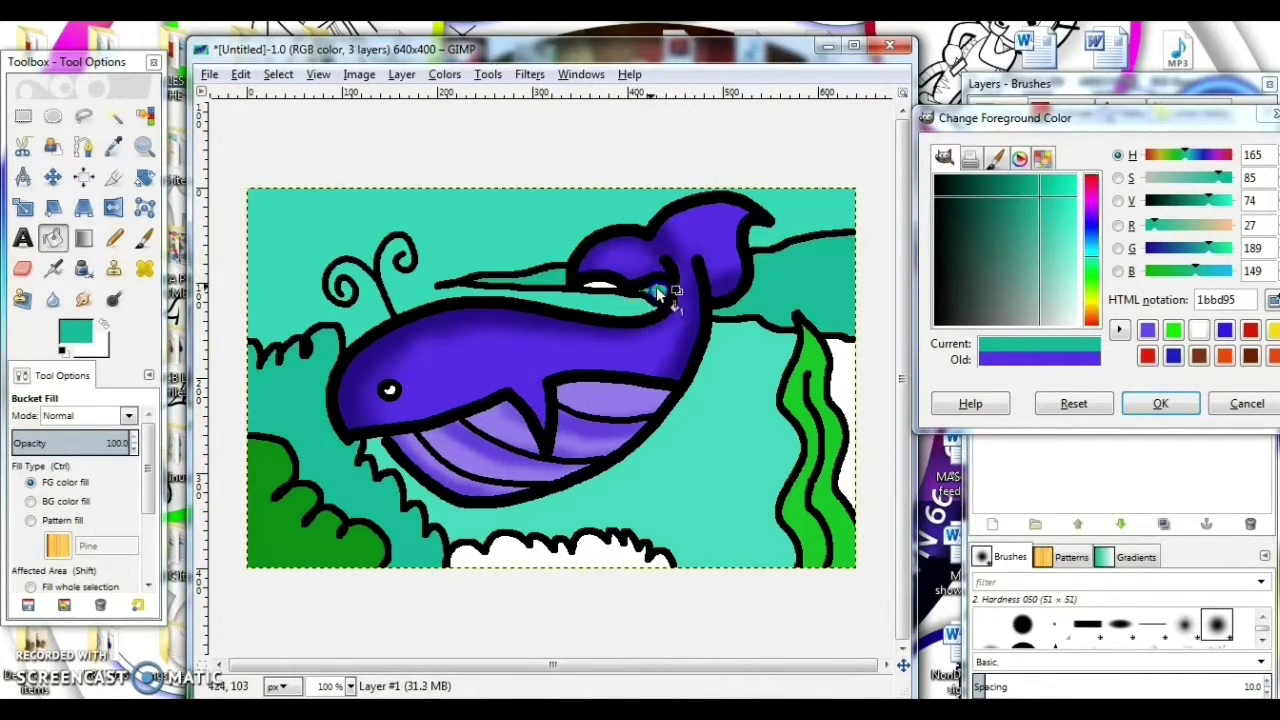
{"action": "left_click", "coordinate": [596, 287]}
Bucket-fill the white water area between the seaweed and the image's right edge with light aqua 7cf6d8.
{"action": "left_click", "coordinate": [1069, 252]}
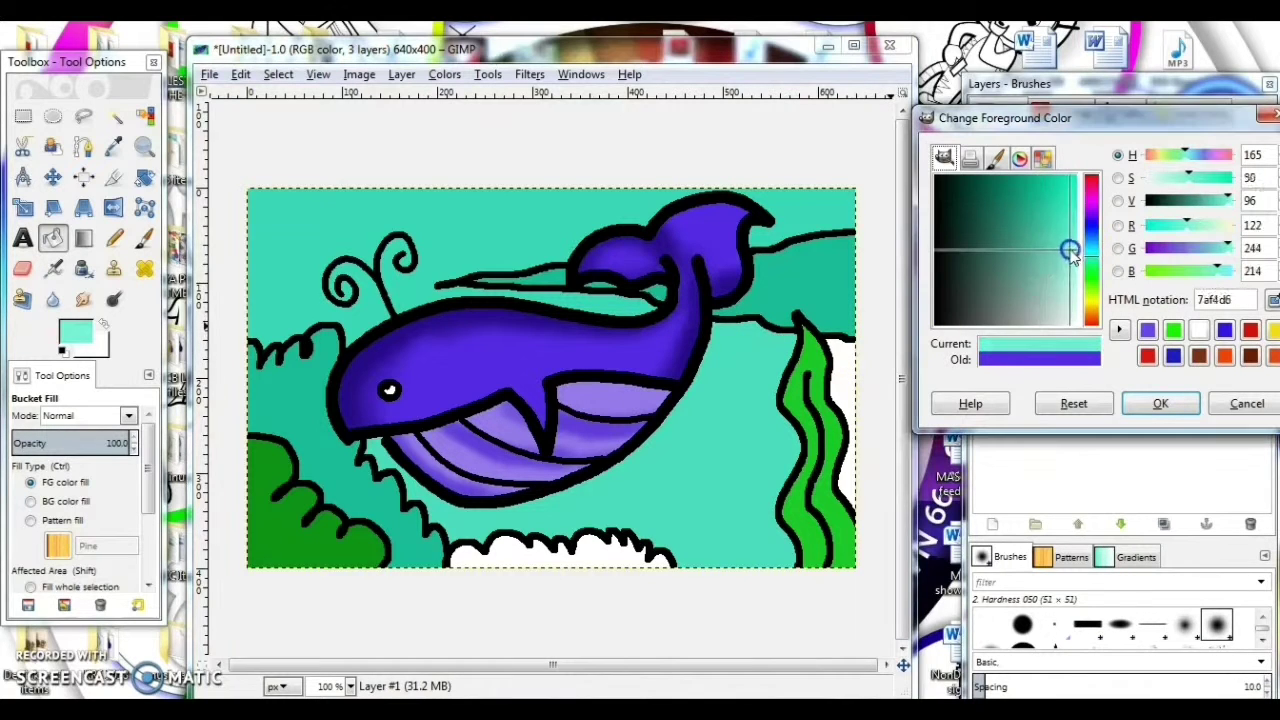
{"action": "left_click", "coordinate": [1070, 250]}
{"action": "left_click", "coordinate": [845, 380]}
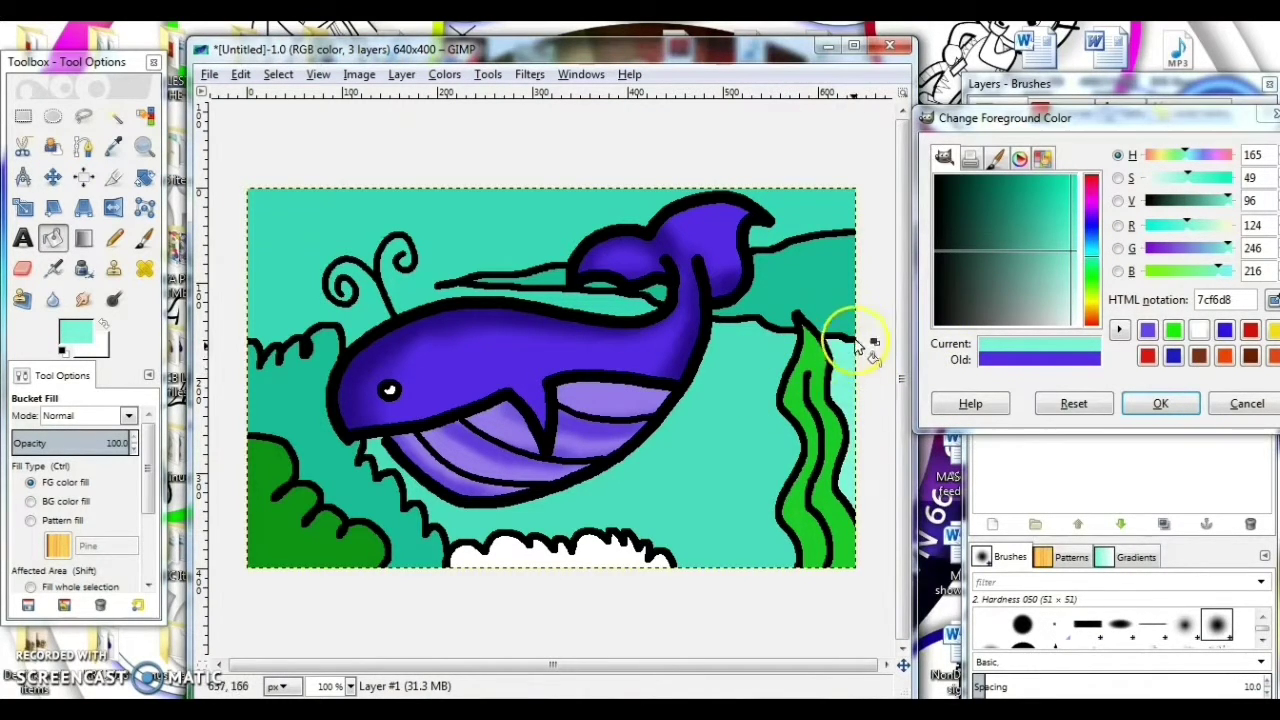
Bucket-fill the scalloped mound along the image's lower edge with yellow-green cad032.
{"action": "left_click_drag", "start_coordinate": [1097, 285], "coordinate": [1097, 305]}
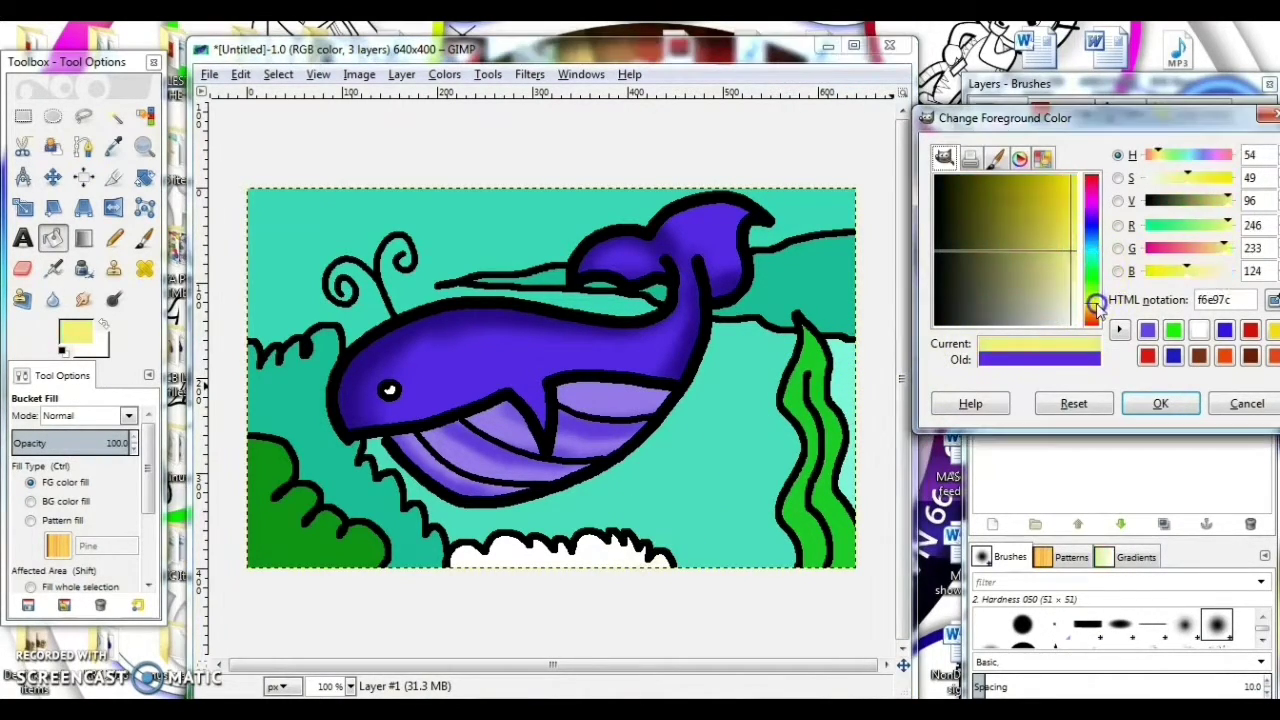
{"action": "left_click_drag", "start_coordinate": [1067, 250], "coordinate": [1050, 210]}
{"action": "left_click", "coordinate": [622, 554]}
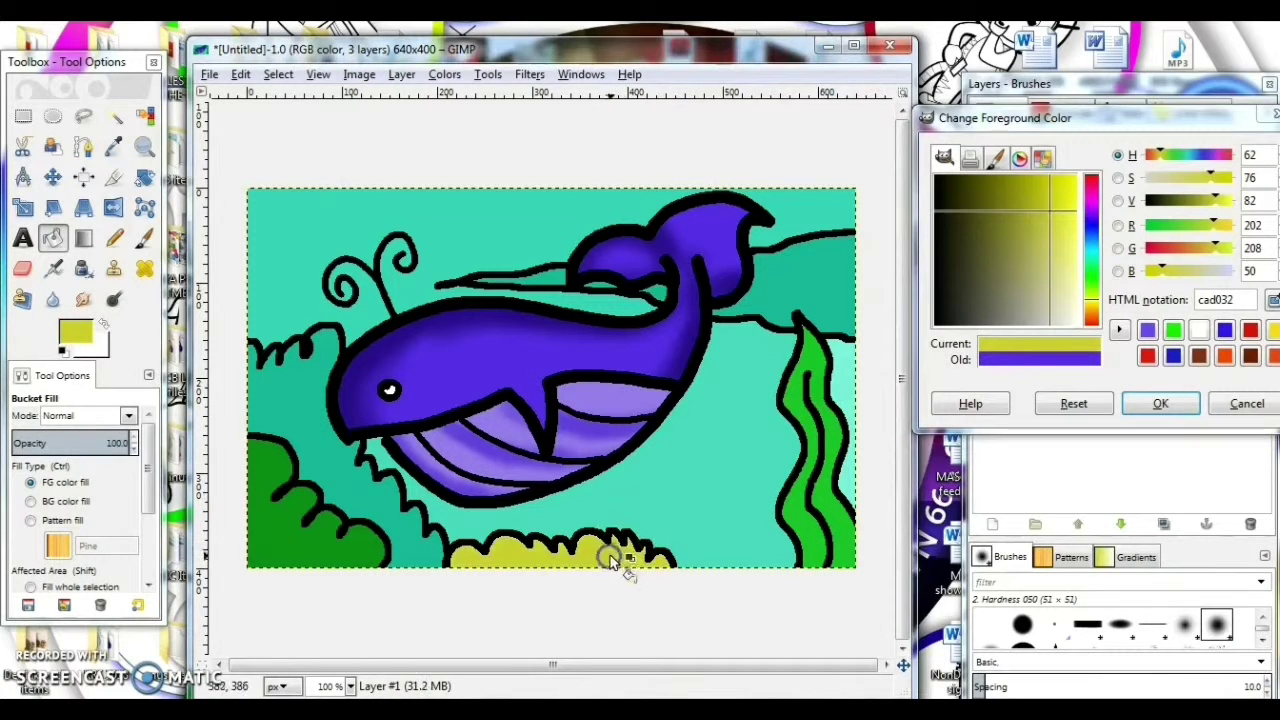